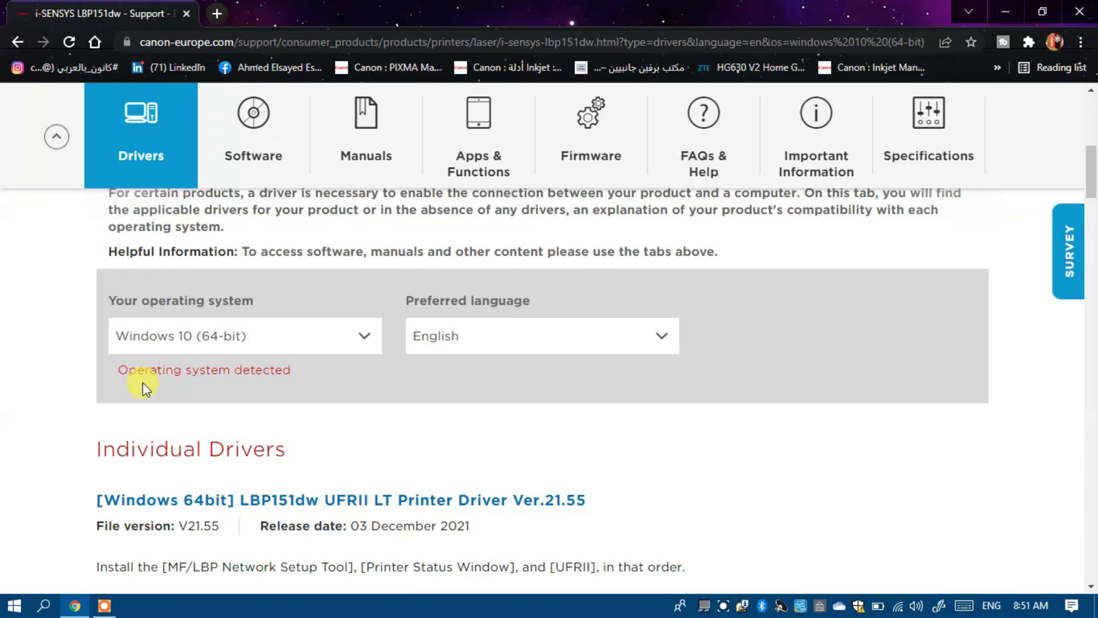
Request the LBP151dw UFRII LT Printer Driver Ver.21.55 for Windows 10 (64-bit) and accept both software license agreements
{"action": "left_click", "coordinate": [166, 341]}
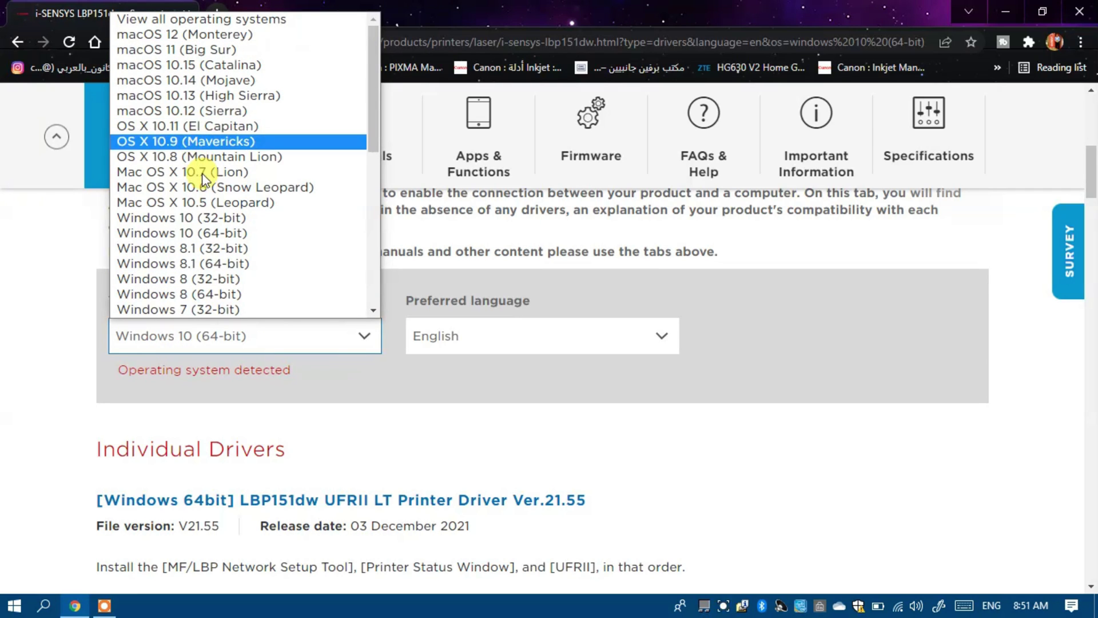
{"action": "scroll", "coordinate": [318, 389], "scroll_direction": "down", "scroll_amount": 4}
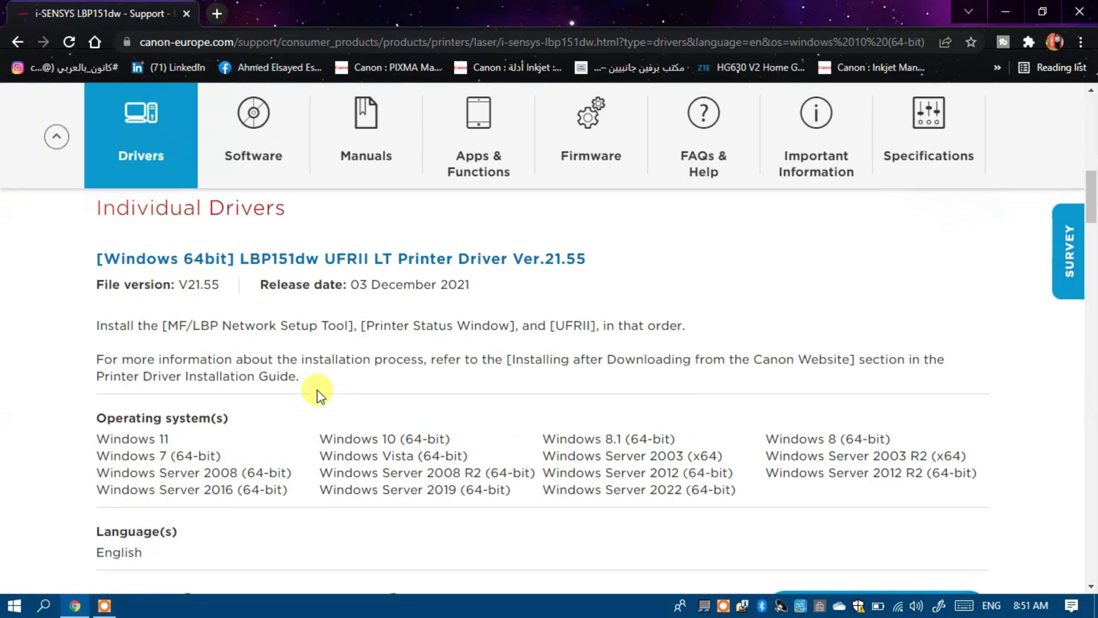
{"action": "scroll", "coordinate": [319, 393], "scroll_direction": "down", "scroll_amount": 3}
{"action": "left_click", "coordinate": [842, 450]}
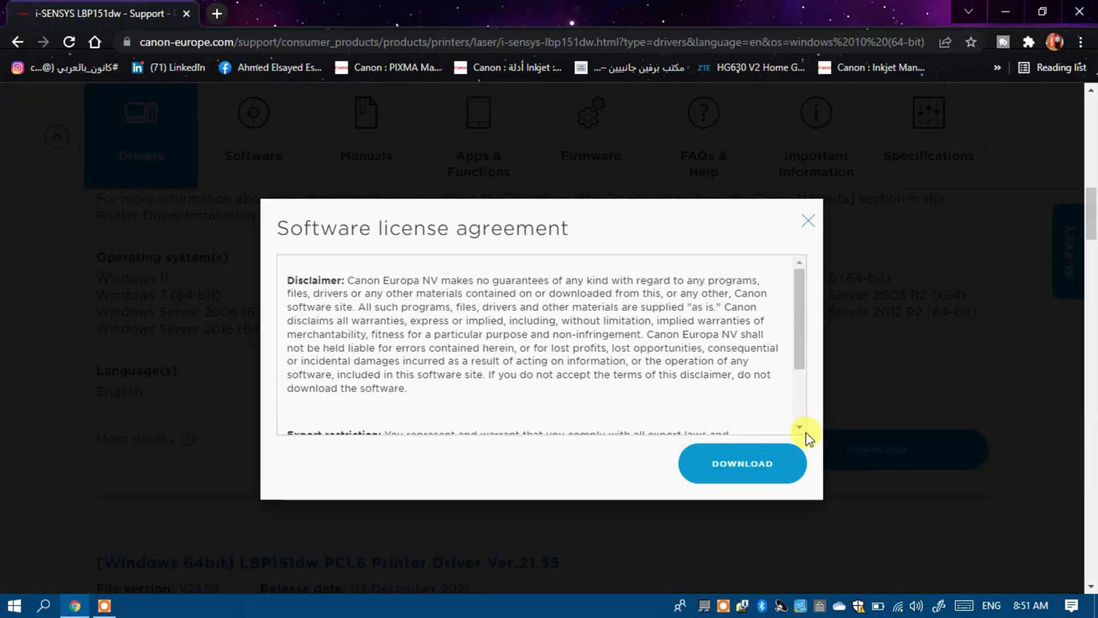
{"action": "left_click", "coordinate": [726, 475]}
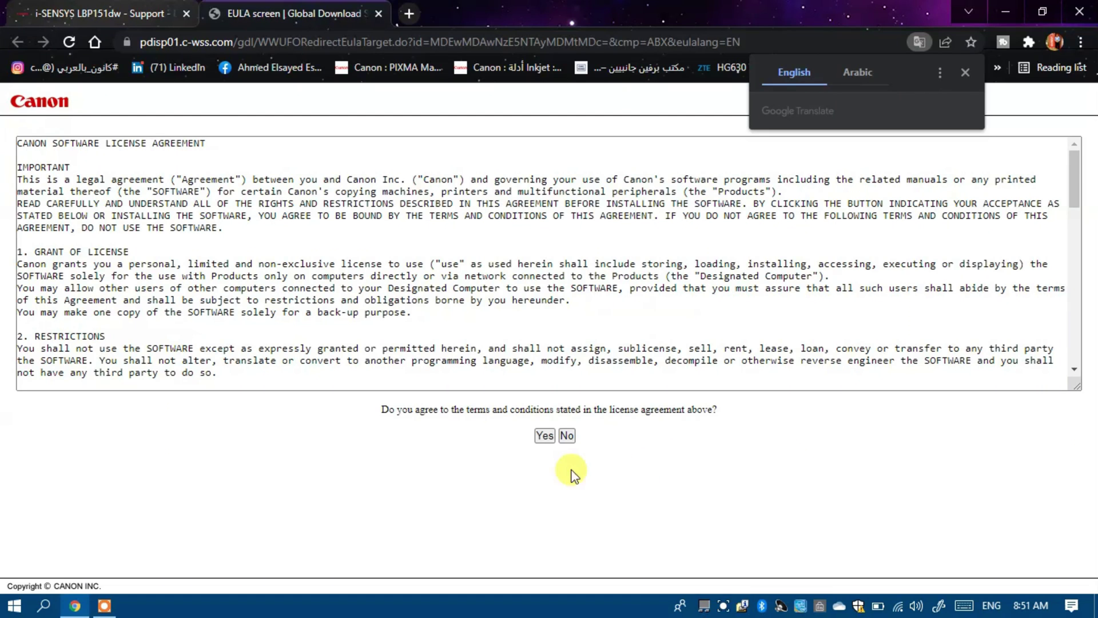
{"action": "left_click", "coordinate": [545, 436]}
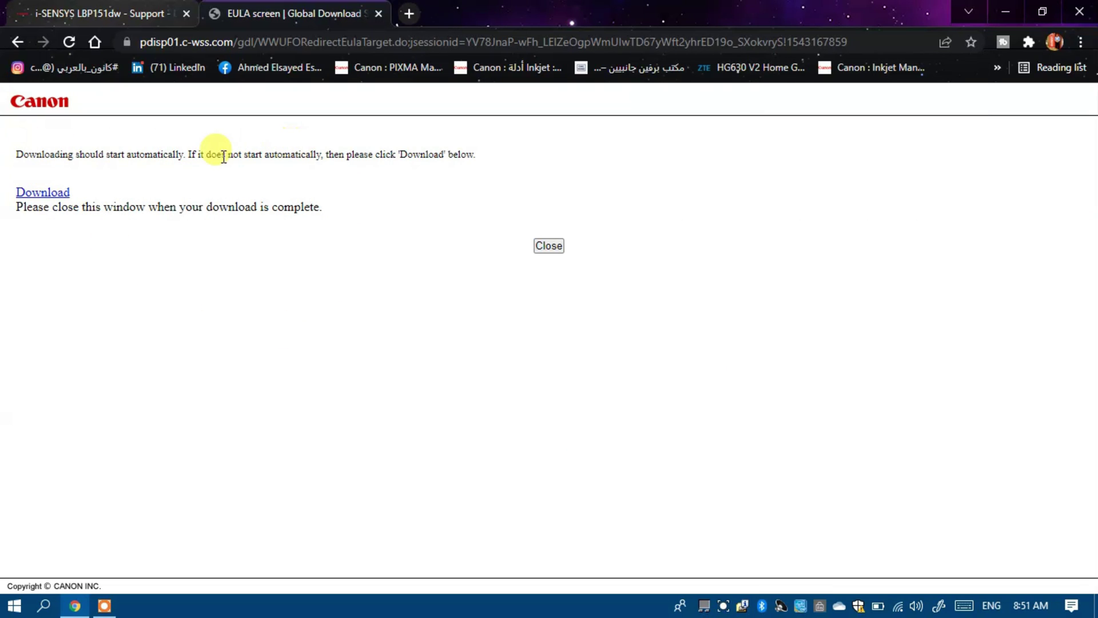
Start the driver installer download and set the file to open when done
{"action": "left_click", "coordinate": [40, 192]}
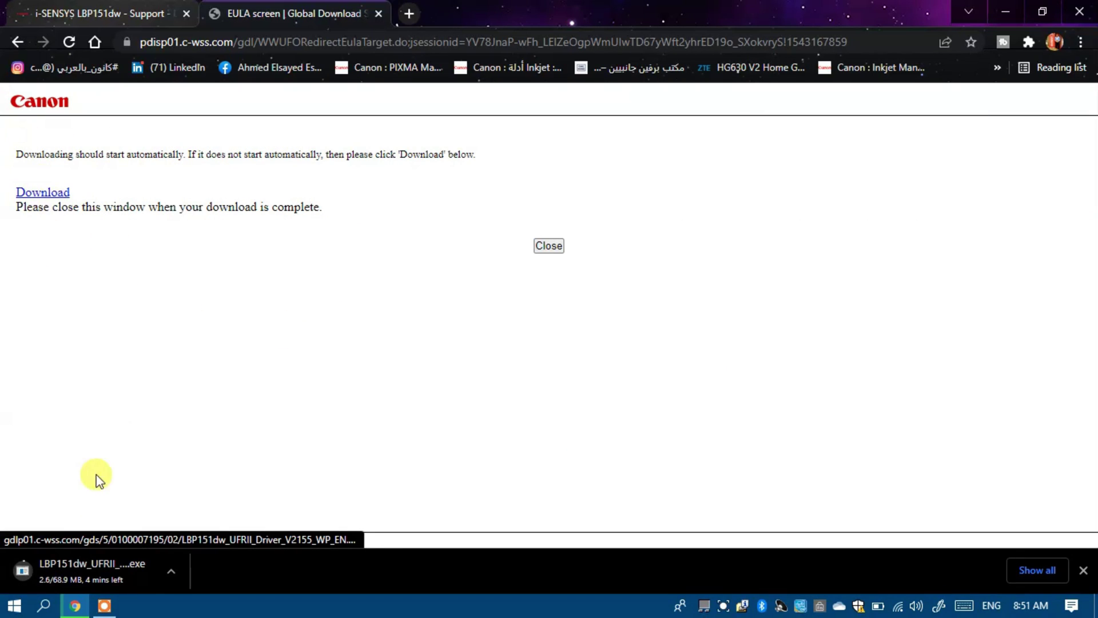
{"action": "left_click", "coordinate": [166, 571]}
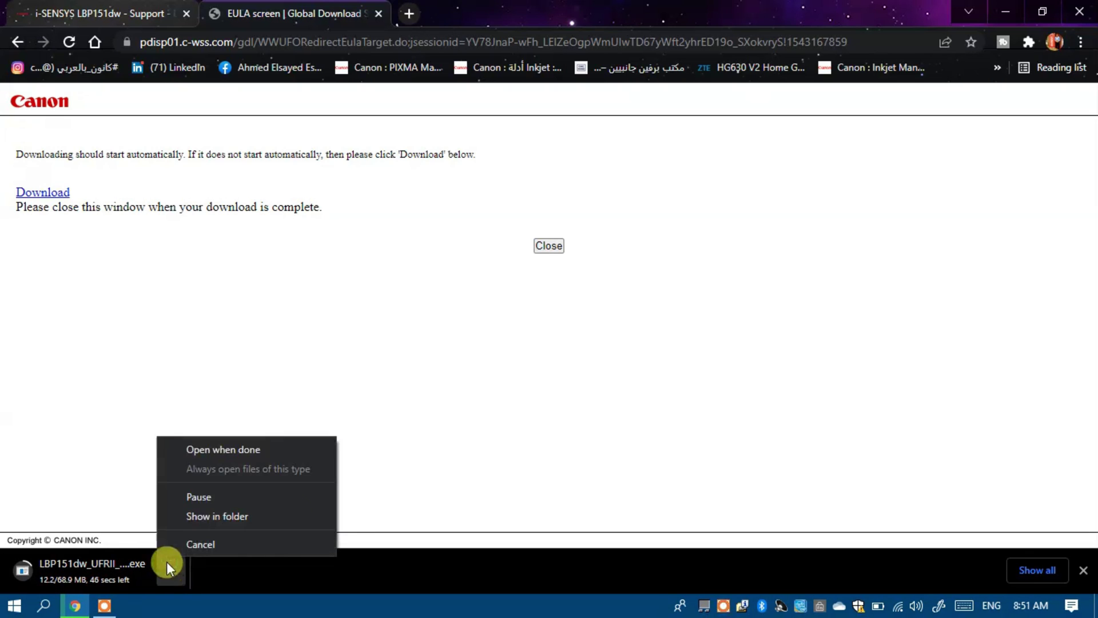
{"action": "left_click", "coordinate": [195, 452]}
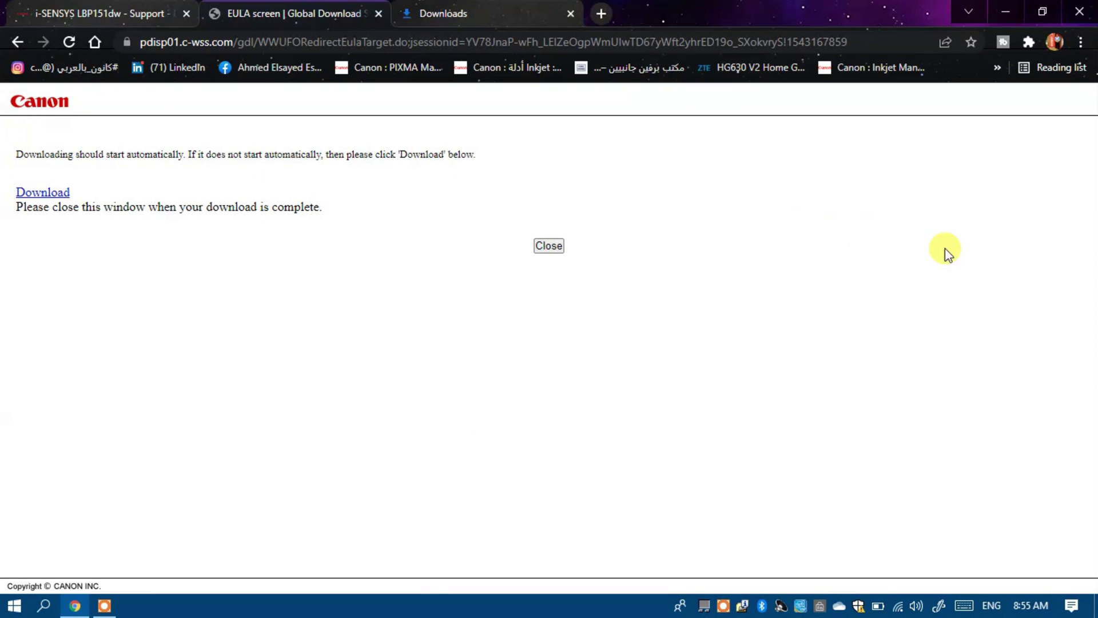
Minimize the browser and open the Downloads folder in File Explorer
{"action": "left_click", "coordinate": [1018, 9]}
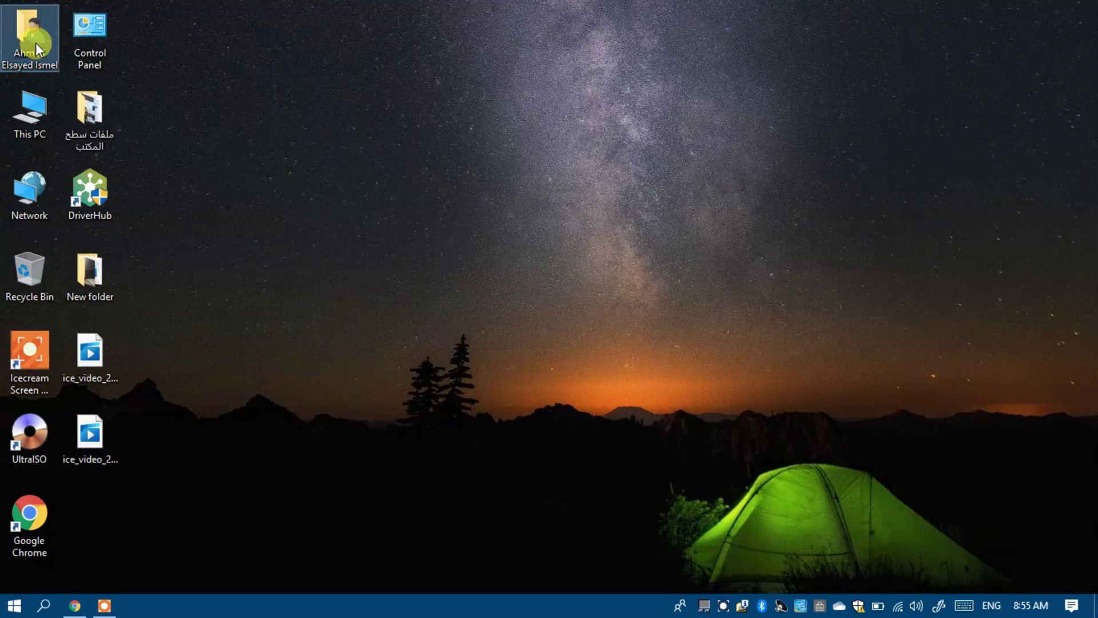
{"action": "left_click", "coordinate": [16, 126]}
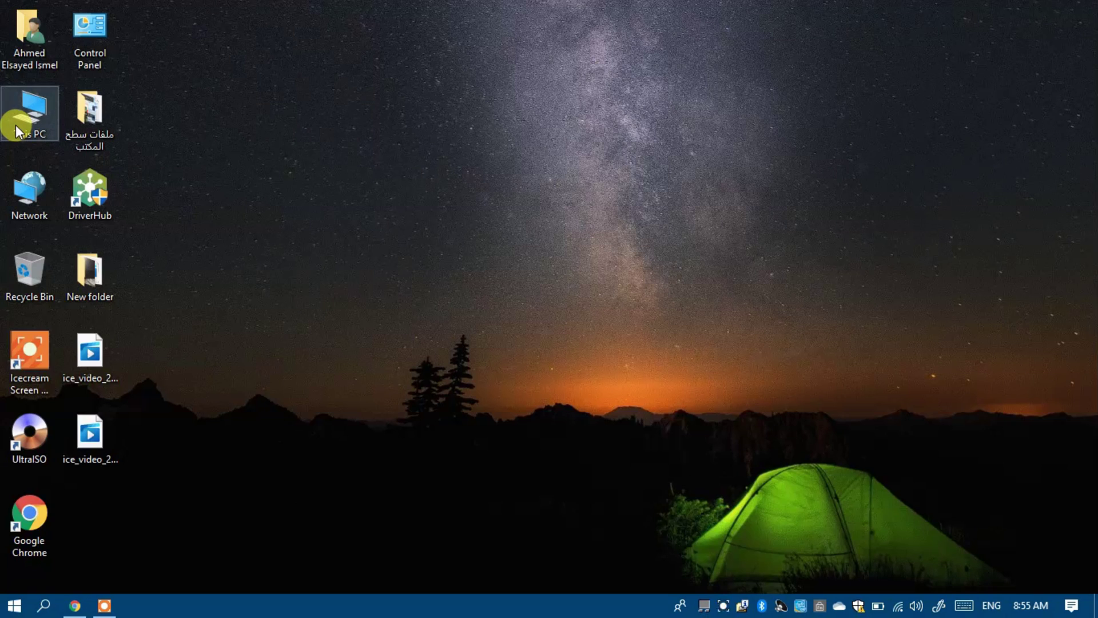
{"action": "double_click", "coordinate": [15, 125]}
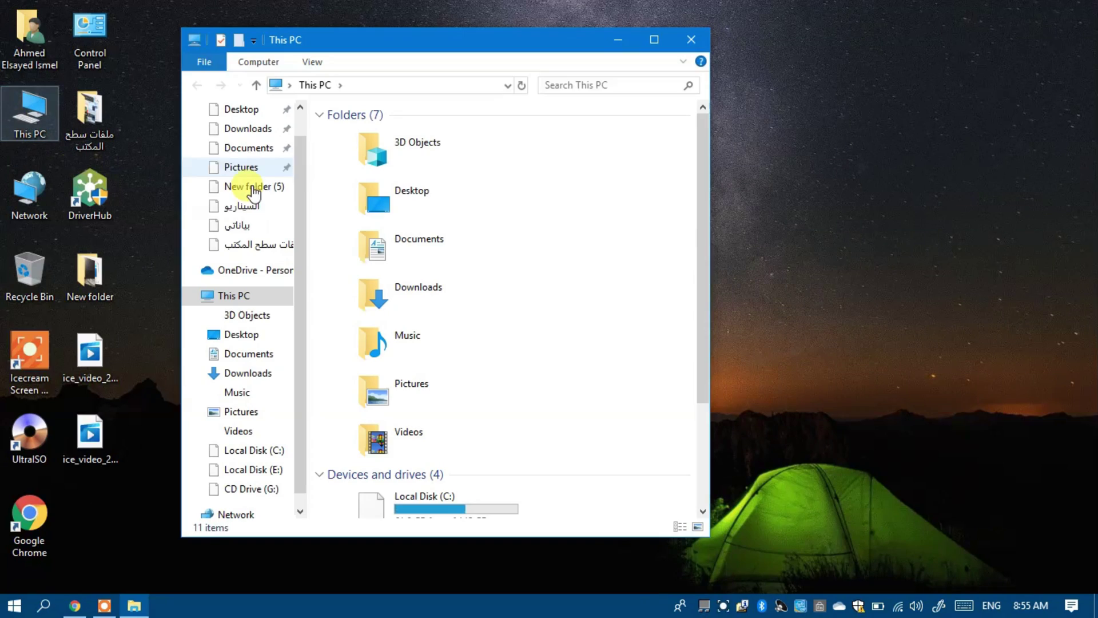
{"action": "left_click", "coordinate": [235, 129]}
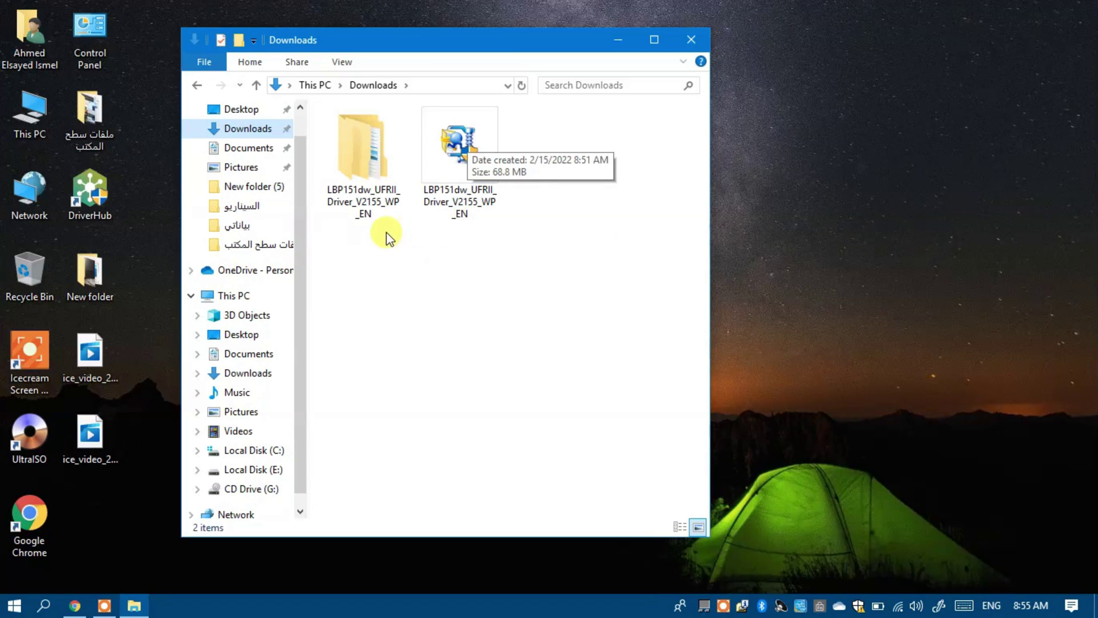
Launch the CNAN1STK application from the Network_Setting_Tool folder inside the extracted LBP151dw_UFRII_Driver_V2155_WP_EN folder
{"action": "double_click", "coordinate": [363, 161]}
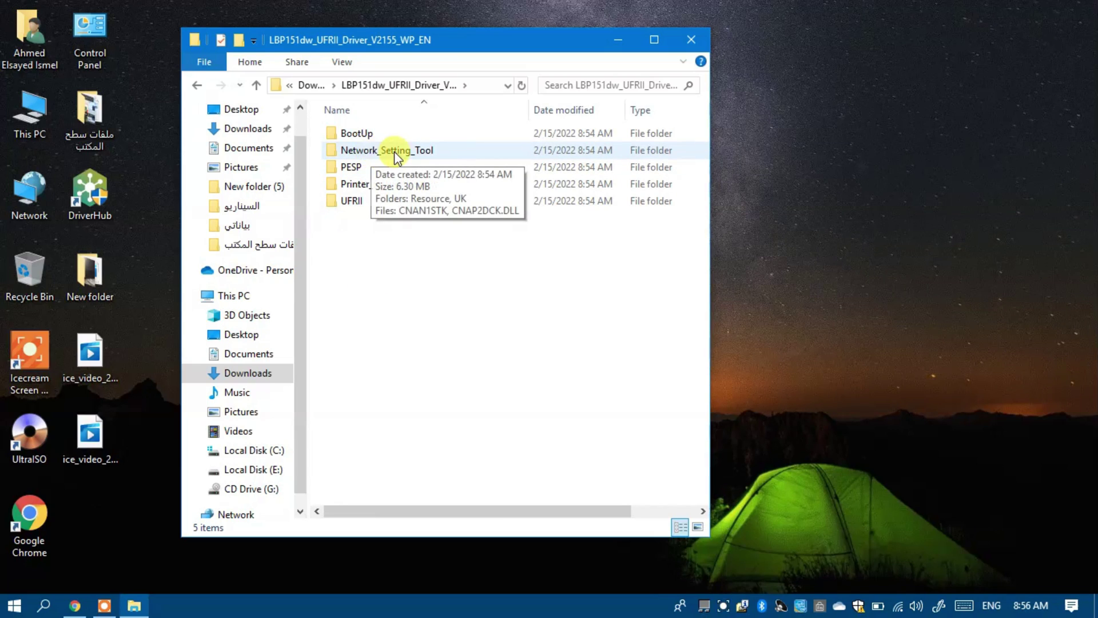
{"action": "double_click", "coordinate": [361, 152]}
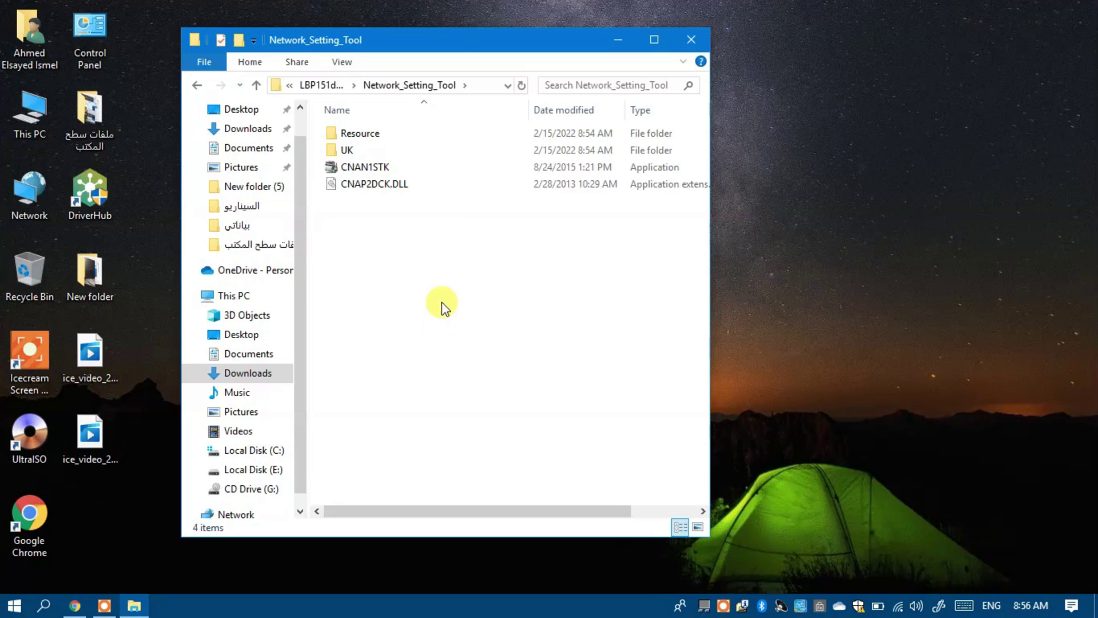
{"action": "double_click", "coordinate": [361, 169]}
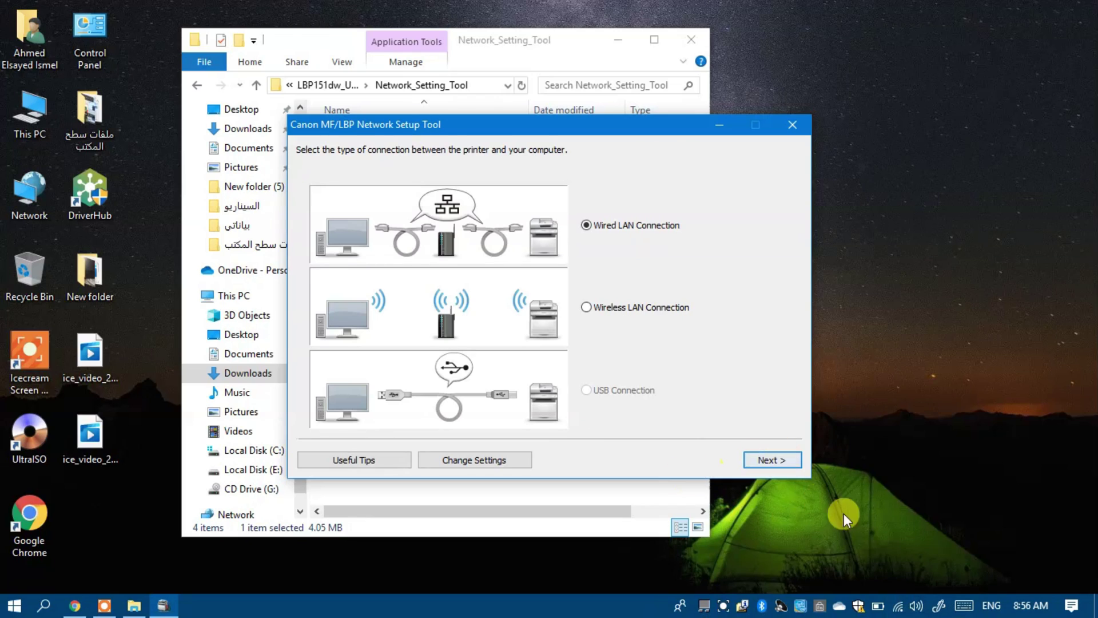
Check which Wi-Fi network the computer uses and choose Wireless LAN Connection as the printer's connection type
{"action": "left_click", "coordinate": [899, 610]}
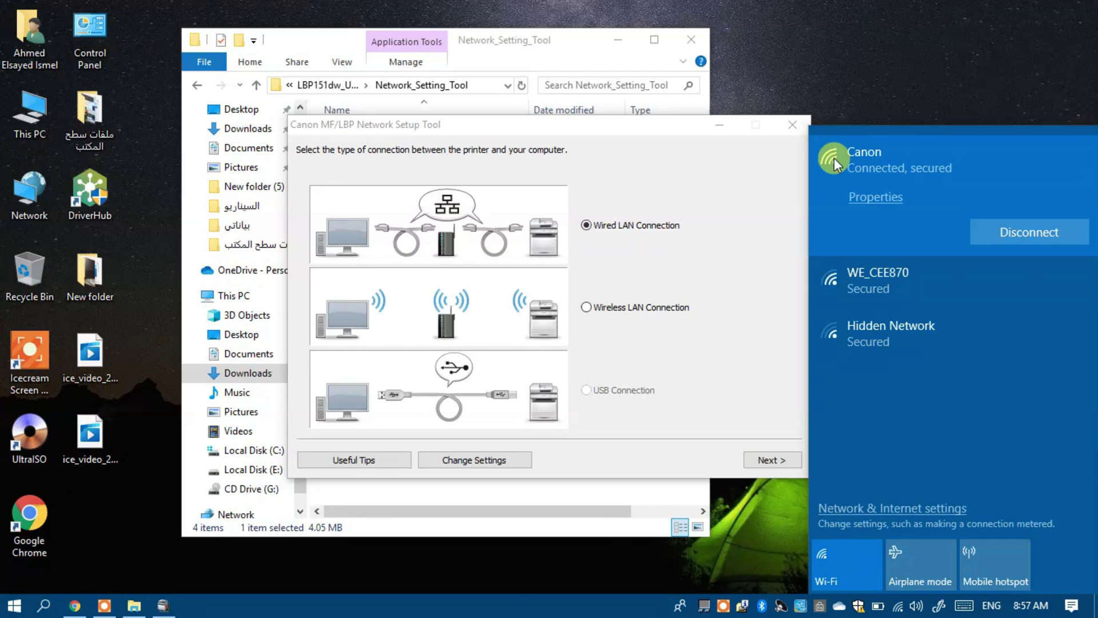
{"action": "left_click", "coordinate": [756, 177]}
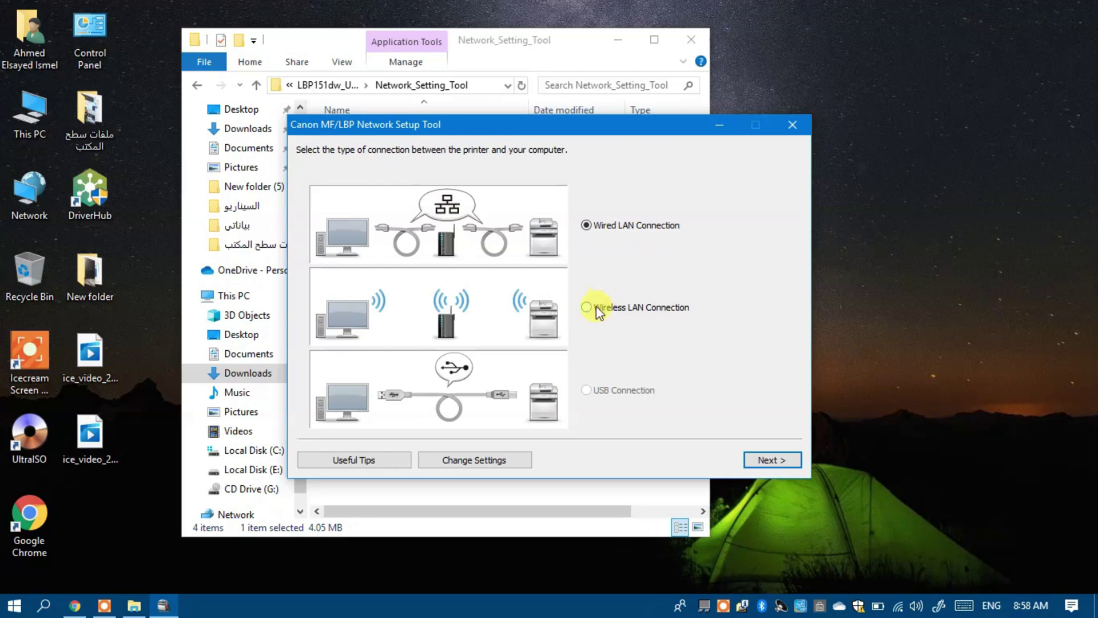
{"action": "left_click", "coordinate": [663, 309]}
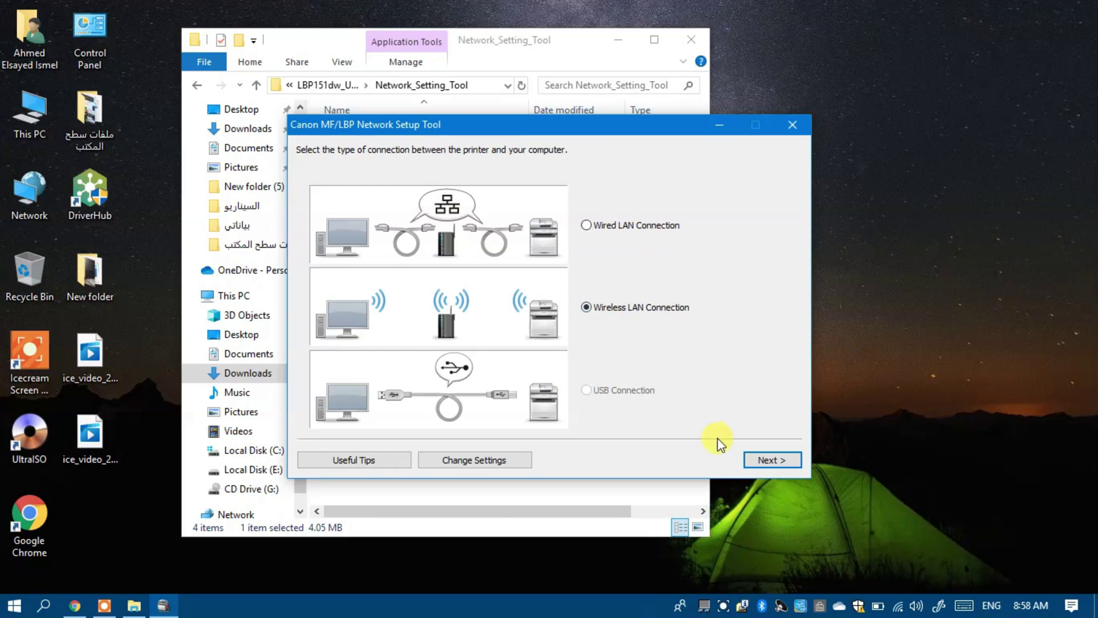
{"action": "left_click", "coordinate": [771, 461]}
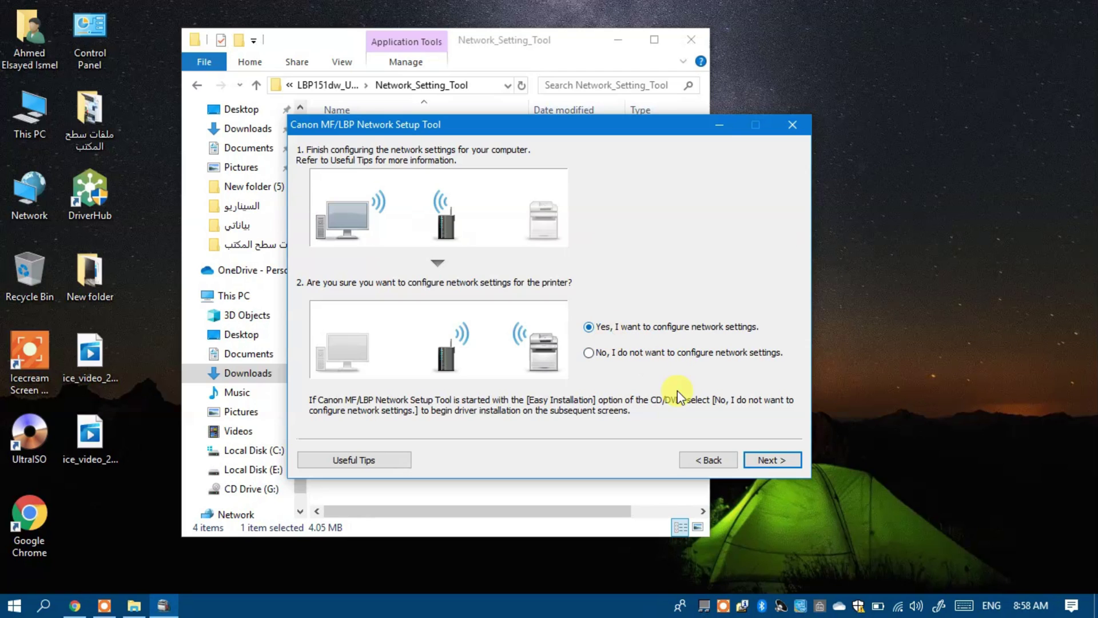
Choose to configure network settings with Easy Setup for a wireless access point without a WPS button
{"action": "left_click", "coordinate": [764, 461]}
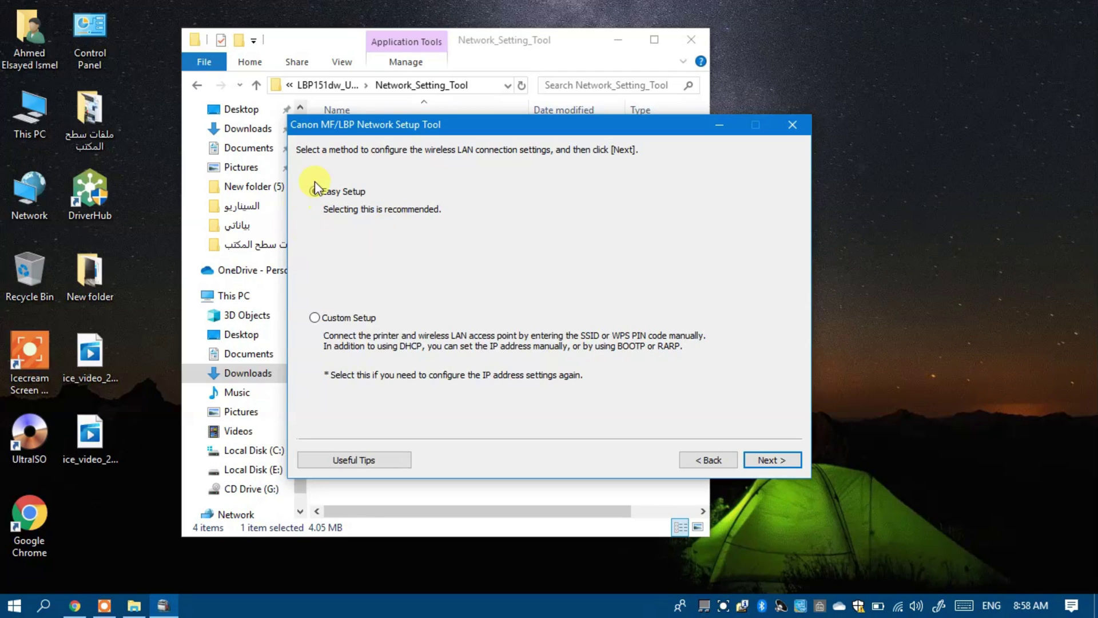
{"action": "left_click", "coordinate": [770, 460]}
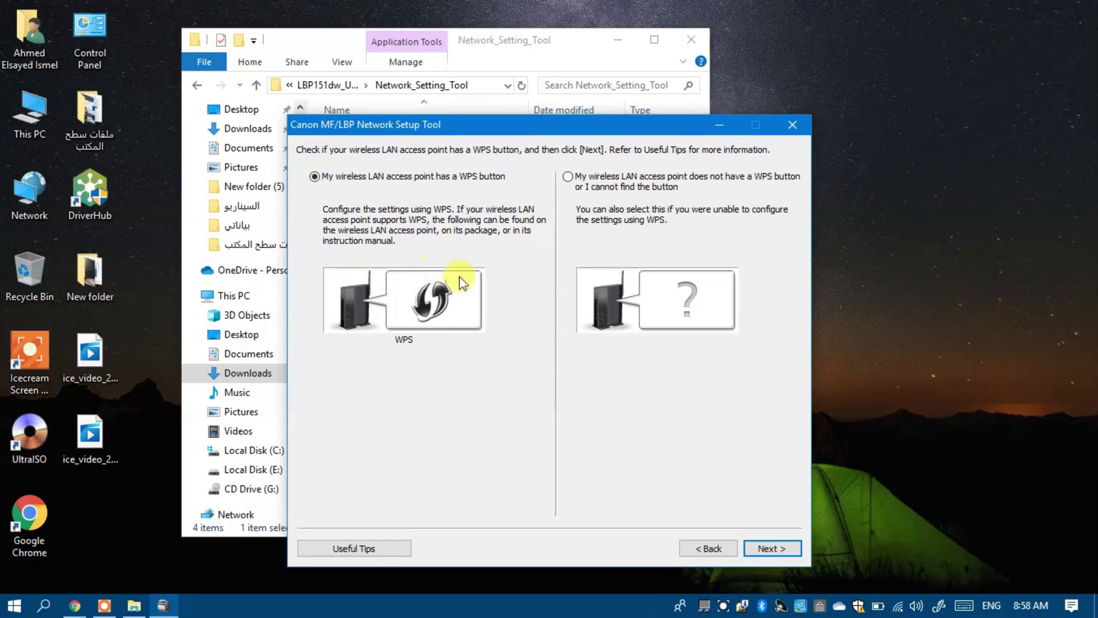
{"action": "left_click", "coordinate": [568, 176]}
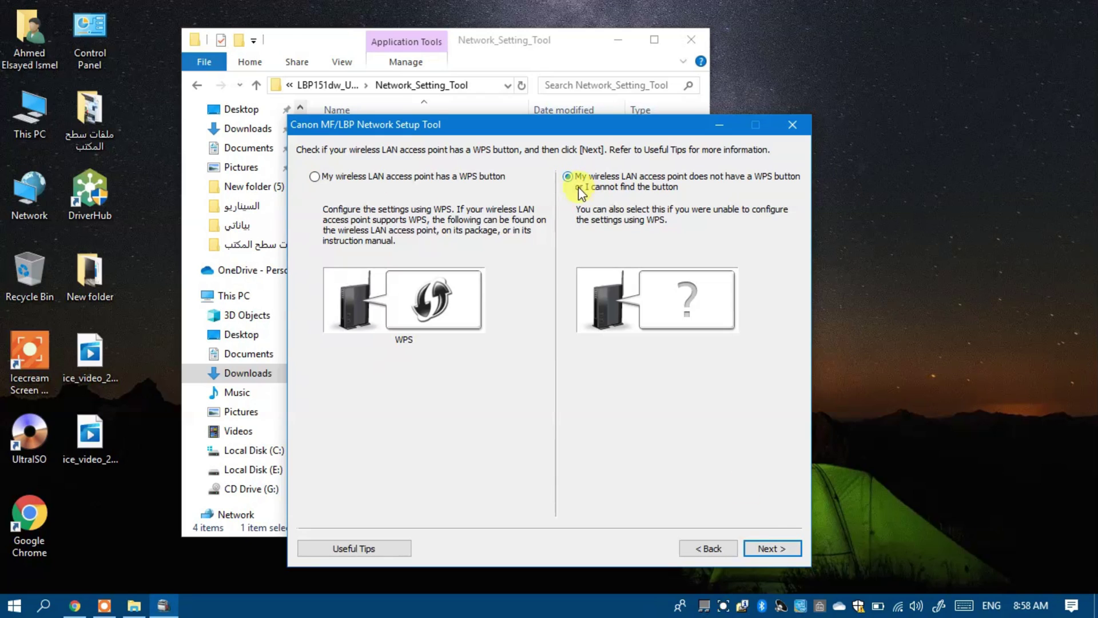
{"action": "left_click", "coordinate": [767, 548]}
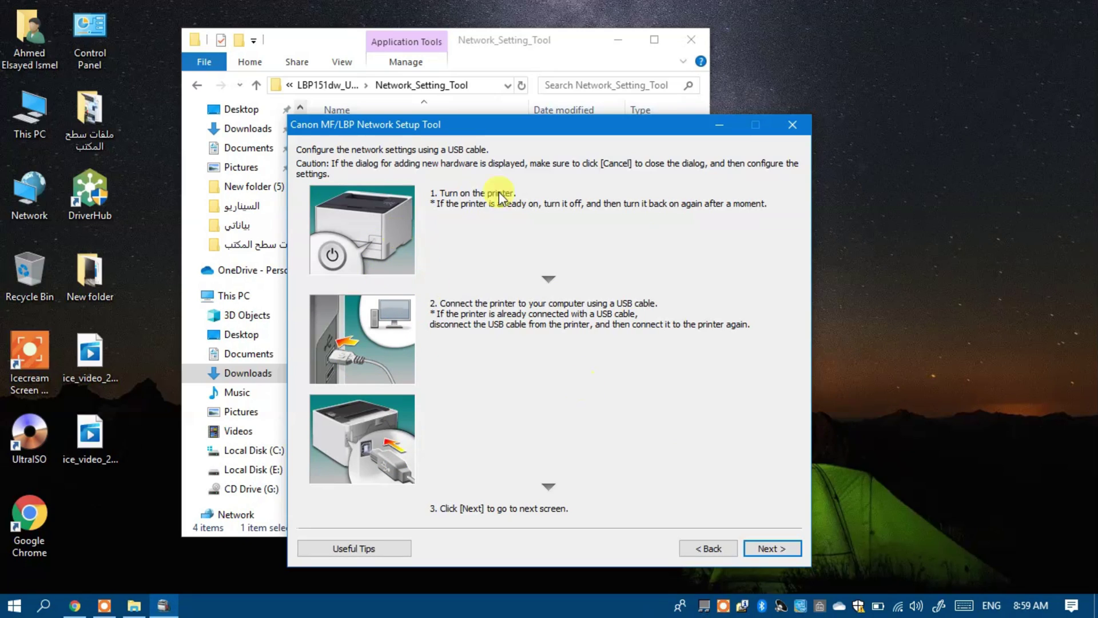
Connect the USB-attached printer to the Canon access point, finish the network configuration and exit the setup wizard
{"action": "left_click", "coordinate": [768, 548]}
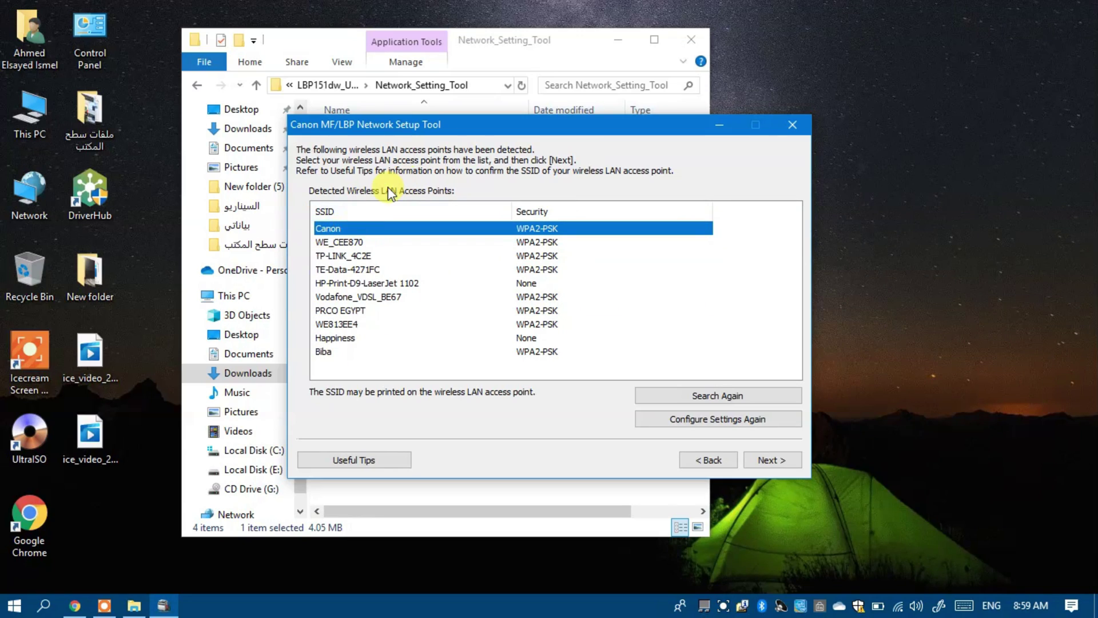
{"action": "left_click", "coordinate": [771, 458]}
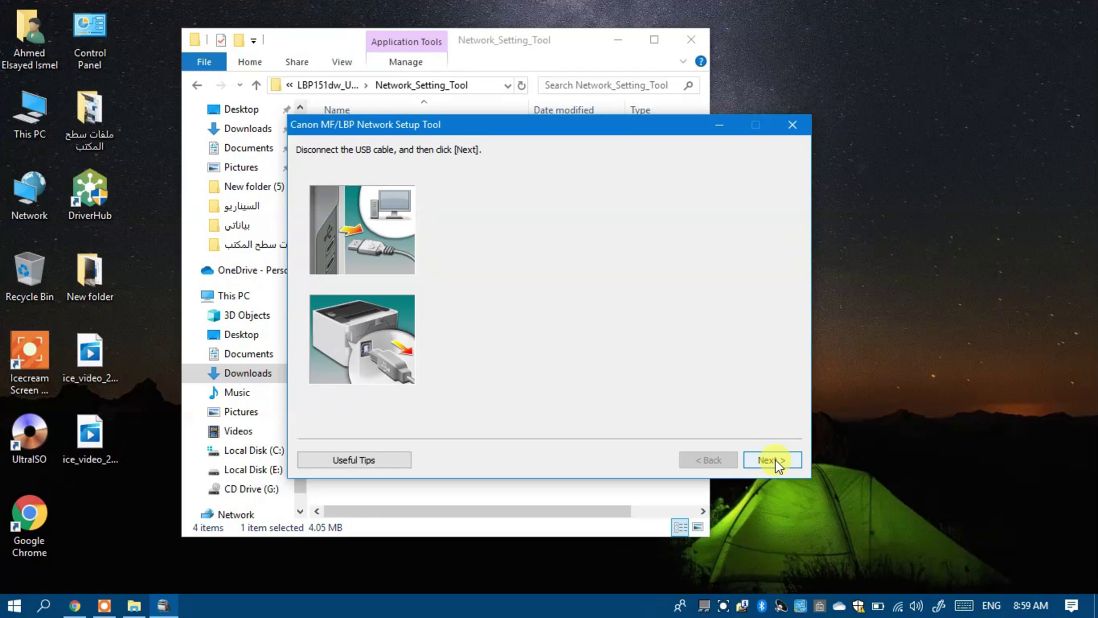
{"action": "left_click", "coordinate": [772, 459]}
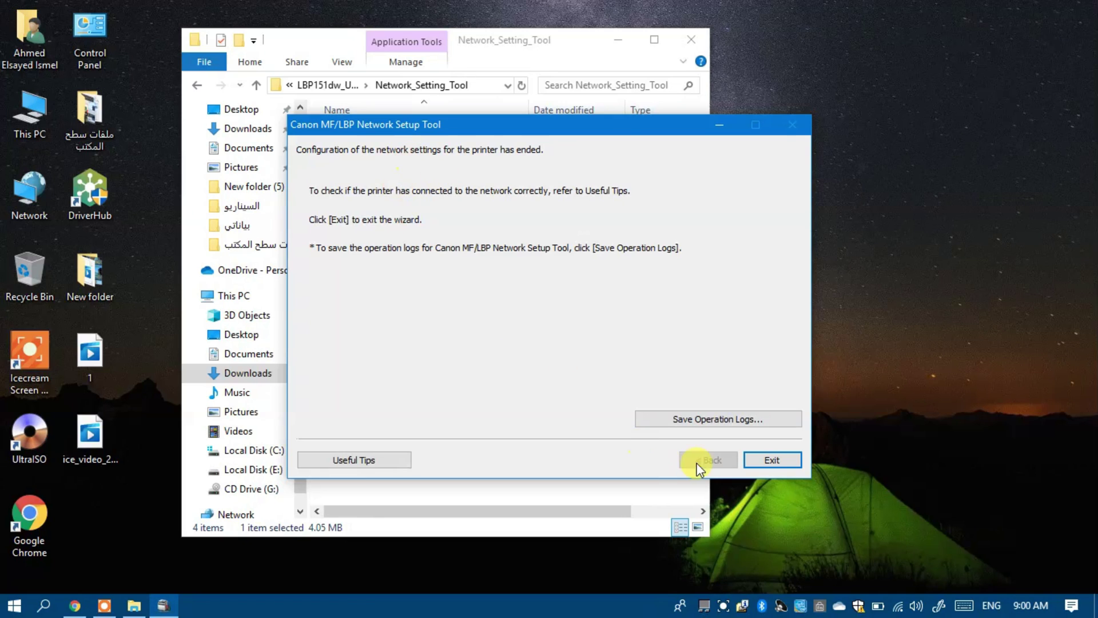
{"action": "left_click", "coordinate": [769, 459]}
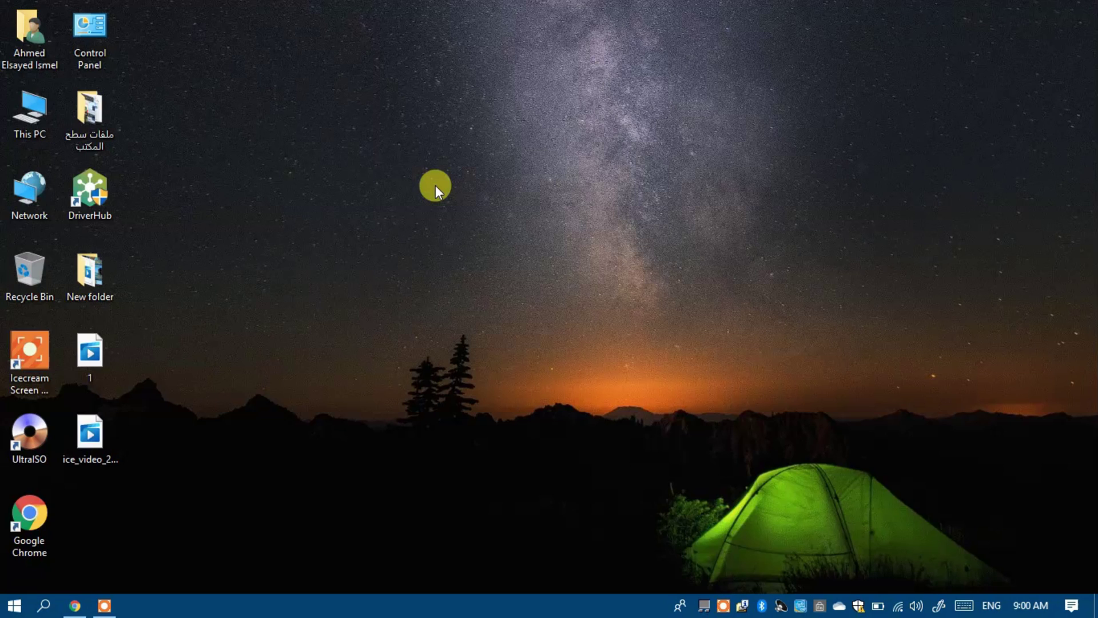
Open the desktop icon settings from the Themes page of the Windows personalization settings
{"action": "left_click", "coordinate": [91, 63]}
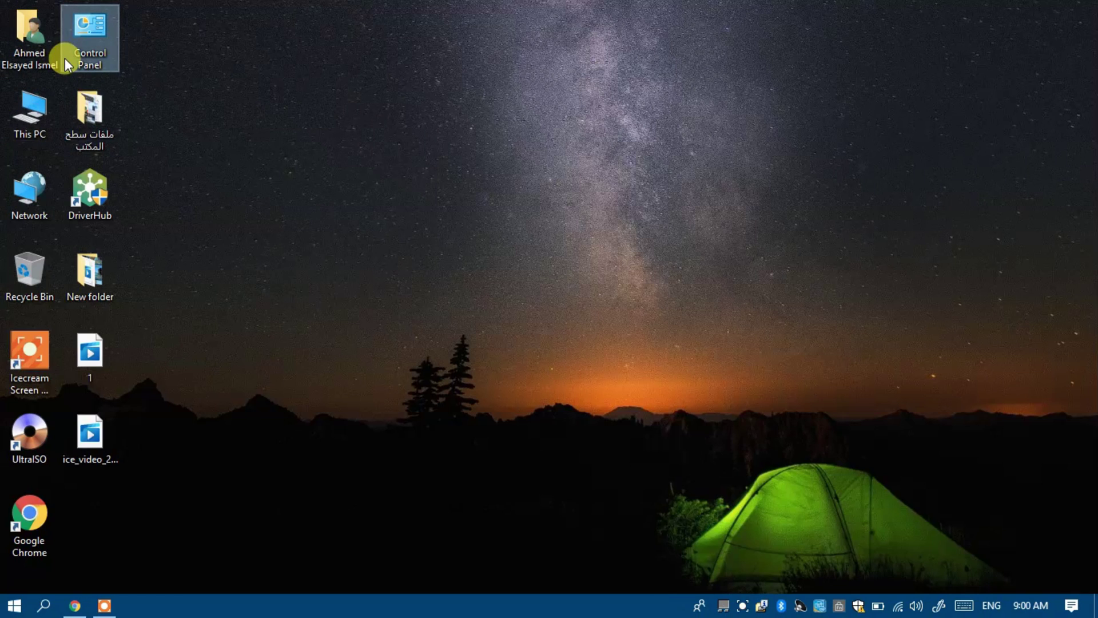
{"action": "right_click", "coordinate": [255, 55]}
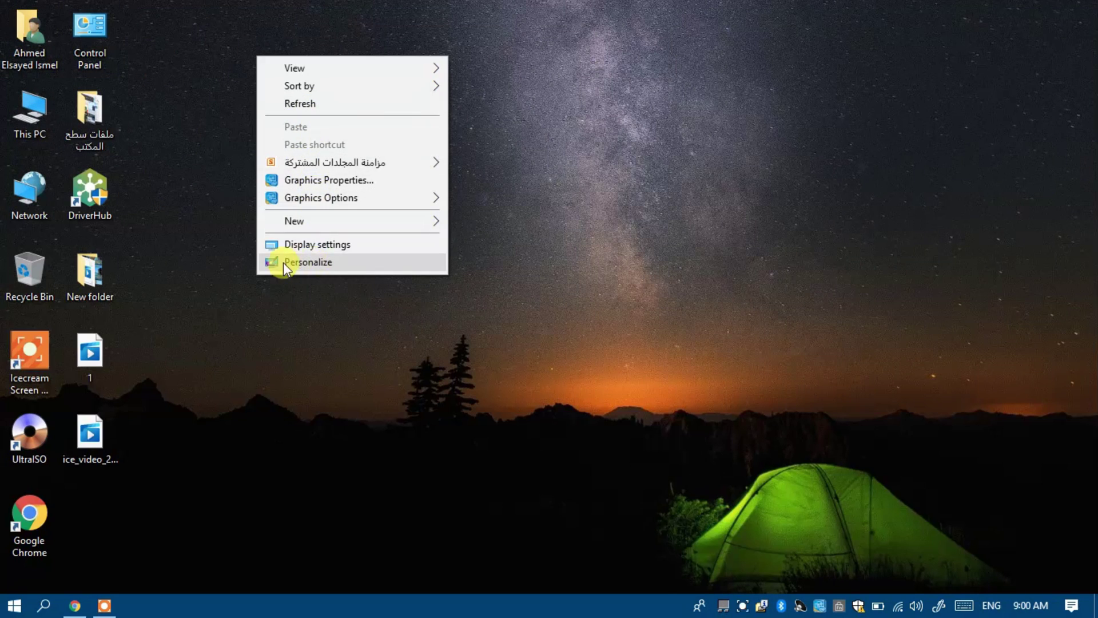
{"action": "left_click", "coordinate": [304, 264]}
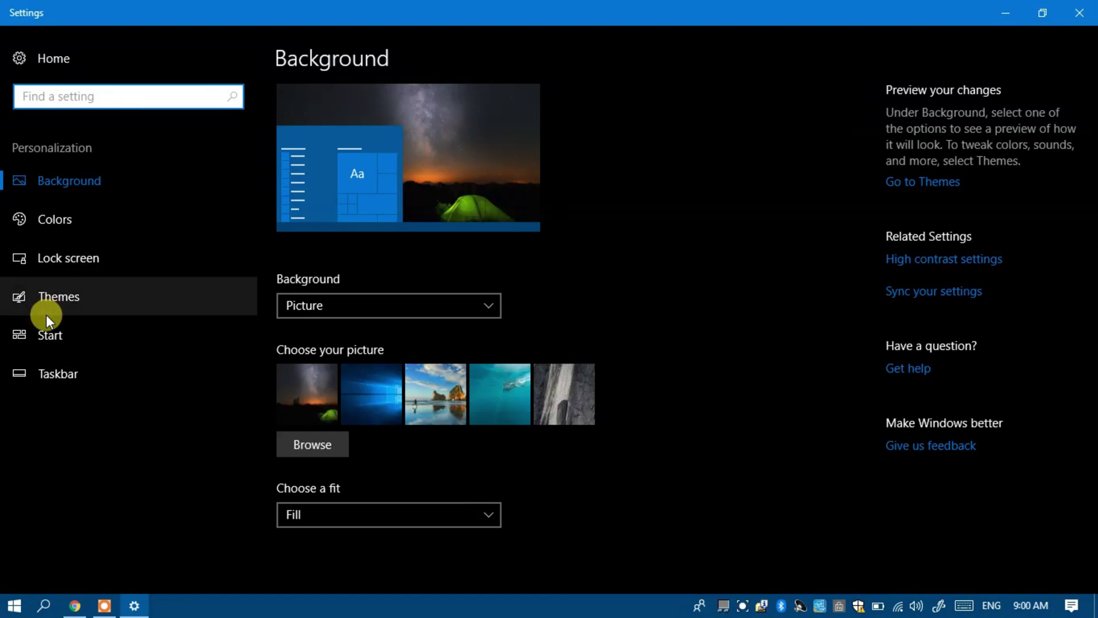
{"action": "left_click", "coordinate": [67, 304]}
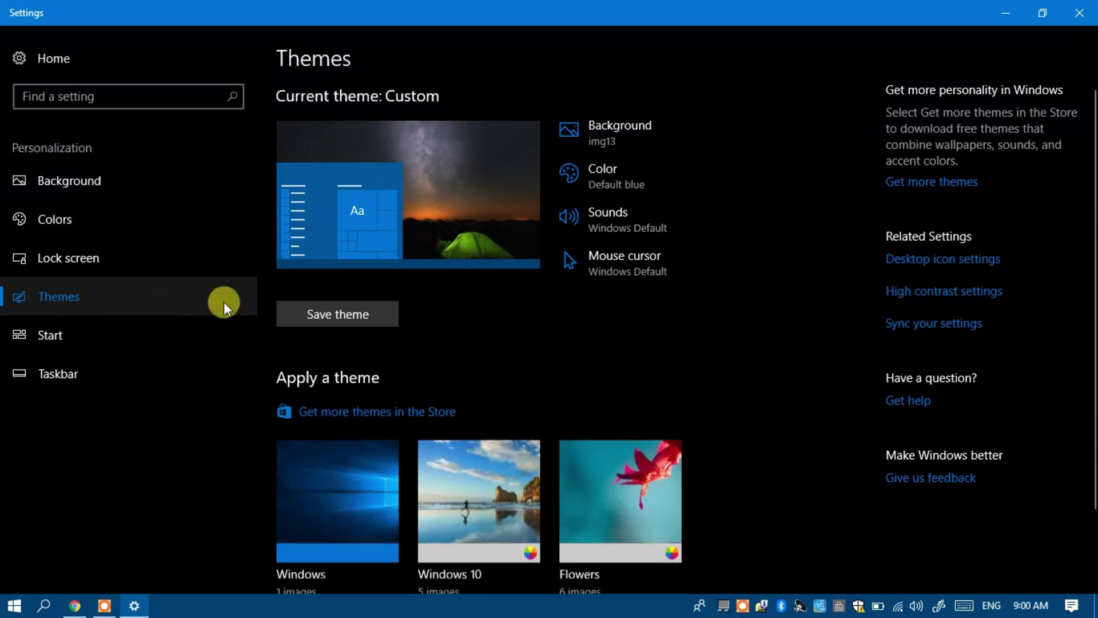
{"action": "left_click", "coordinate": [909, 260]}
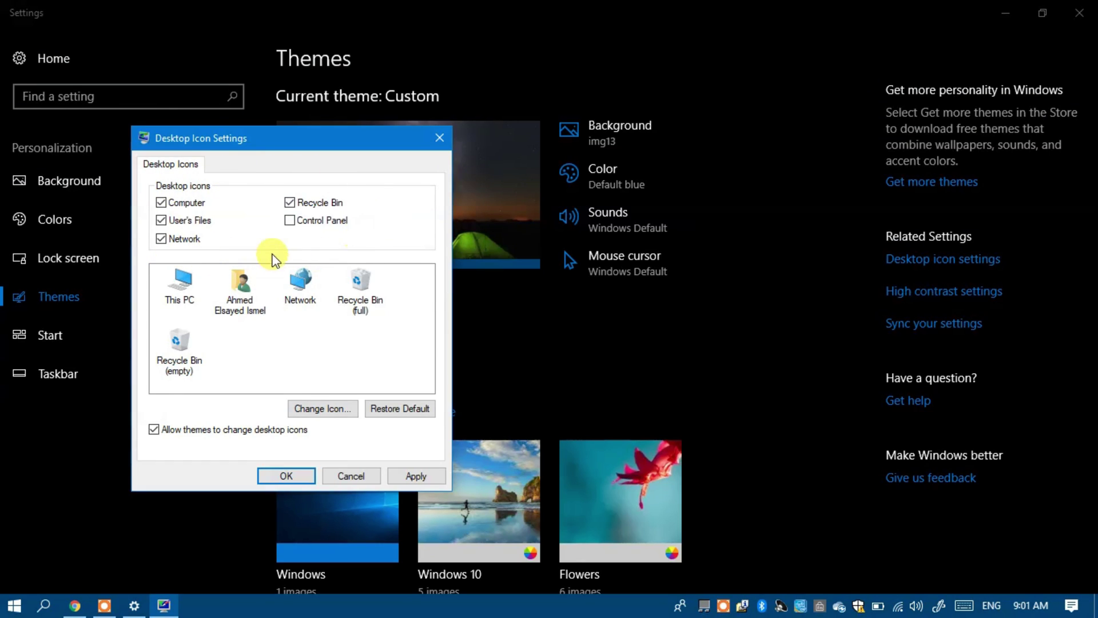
Enable the Control Panel desktop icon, apply the change and close Settings
{"action": "left_click", "coordinate": [290, 220]}
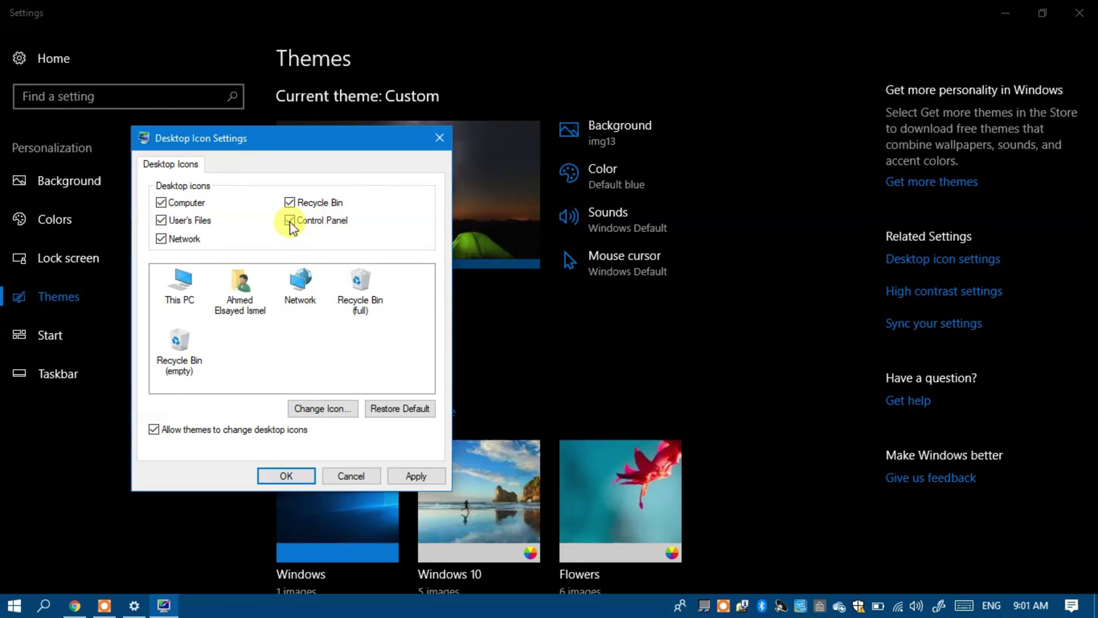
{"action": "left_click", "coordinate": [290, 221]}
{"action": "left_click", "coordinate": [412, 476]}
{"action": "left_click", "coordinate": [303, 477]}
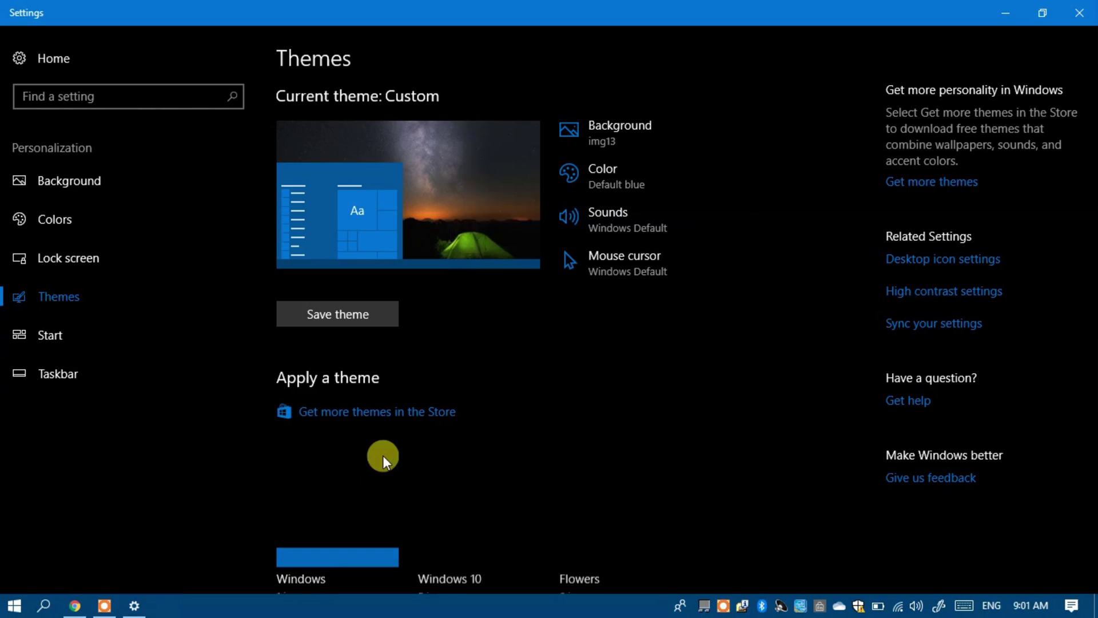
{"action": "key", "text": "alt+F4"}
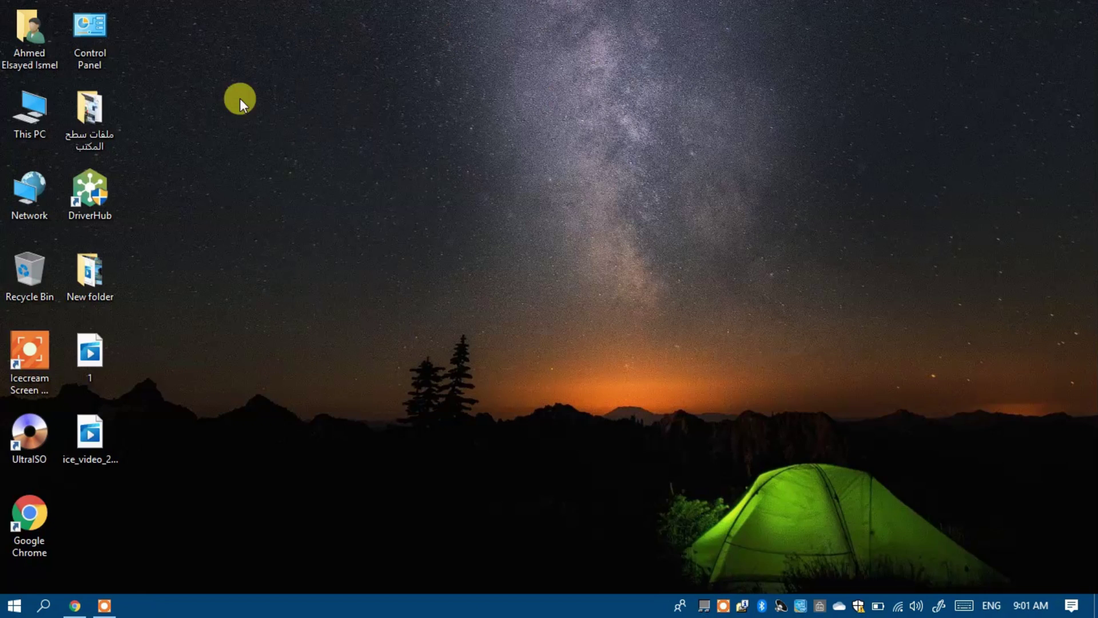
Open the printing preferences of the Canon LBP151 UFRII LT printer from the Control Panel's Devices and Printers
{"action": "double_click", "coordinate": [87, 46]}
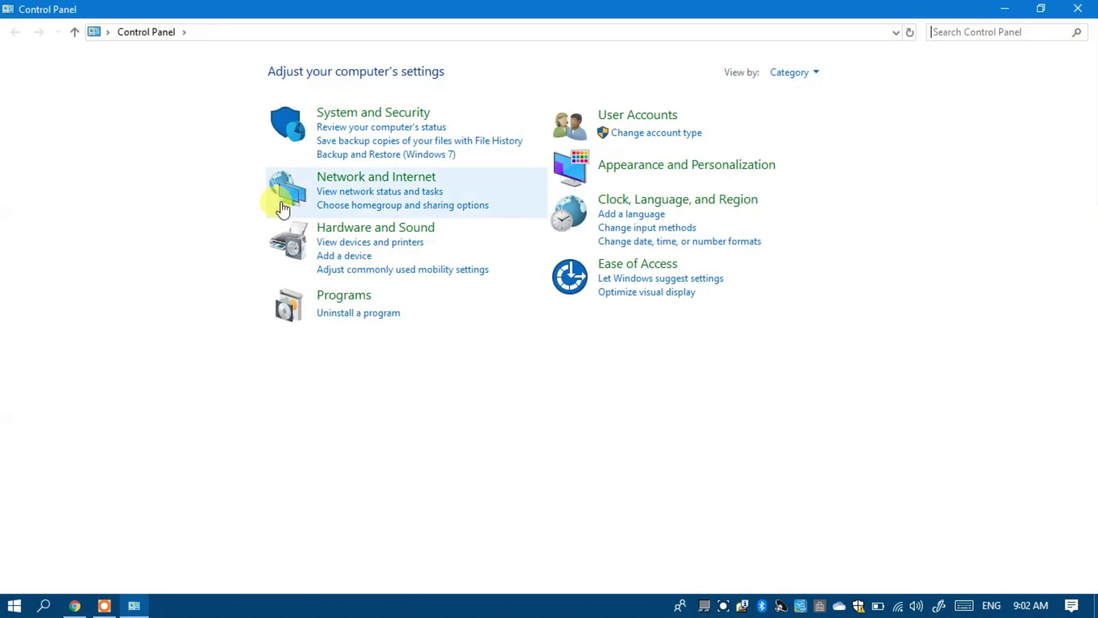
{"action": "left_click", "coordinate": [343, 245]}
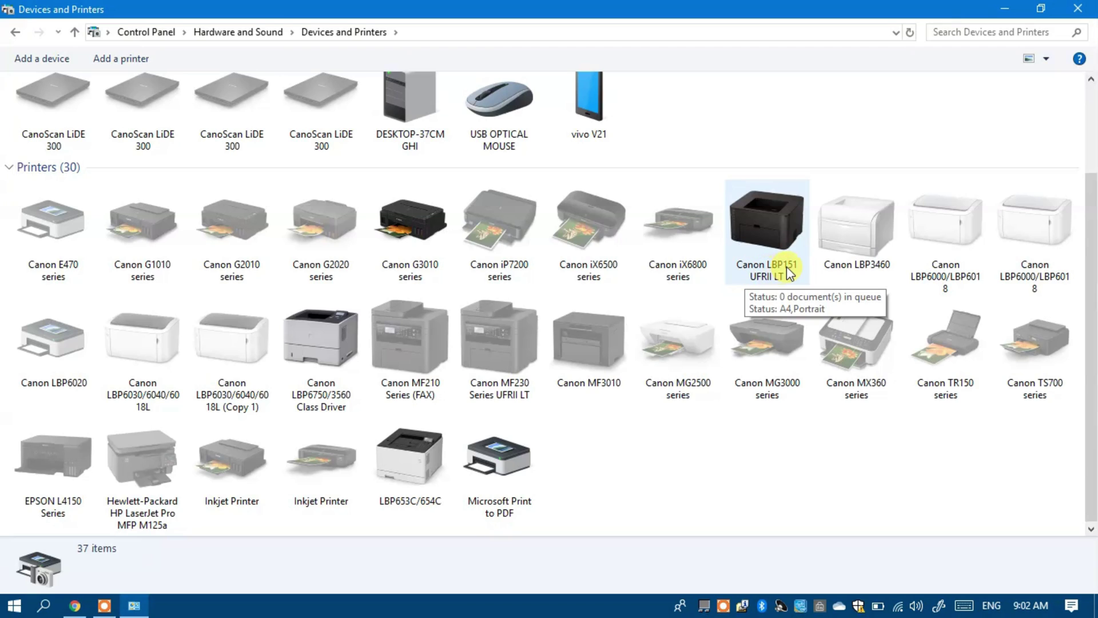
{"action": "left_click", "coordinate": [766, 232]}
{"action": "right_click", "coordinate": [765, 232]}
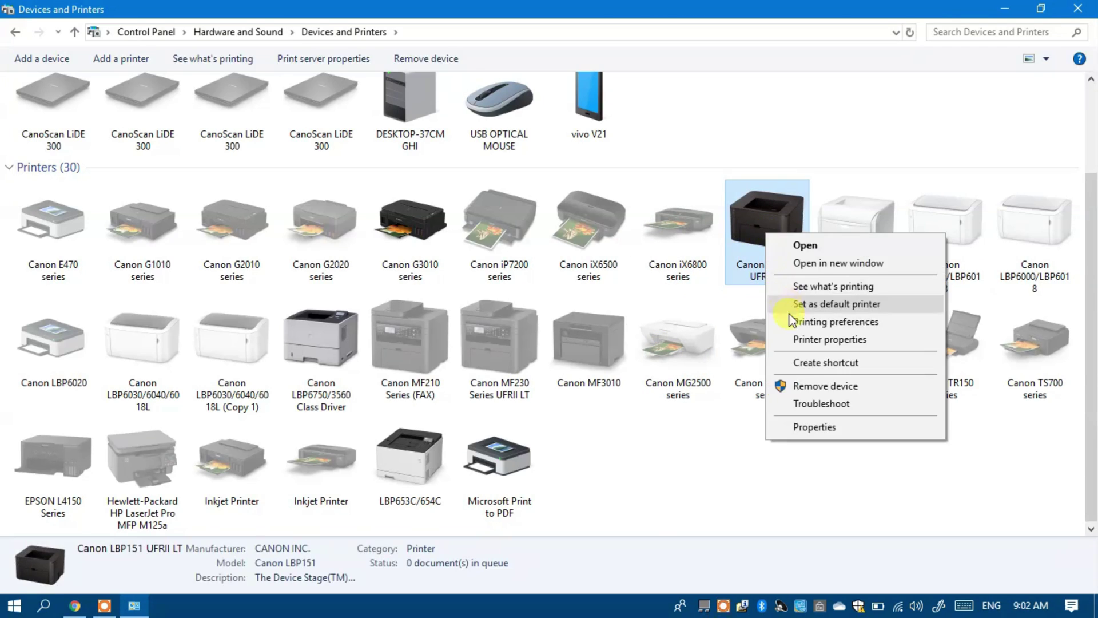
{"action": "left_click", "coordinate": [788, 321]}
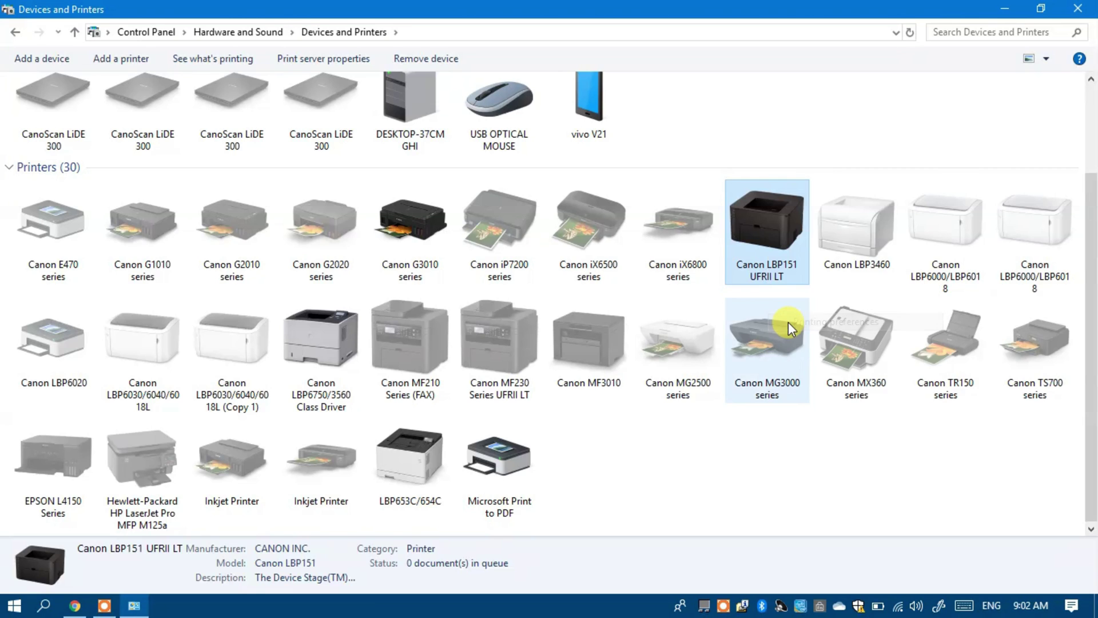
{"action": "left_click_drag", "start_coordinate": [713, 134], "coordinate": [428, 19]}
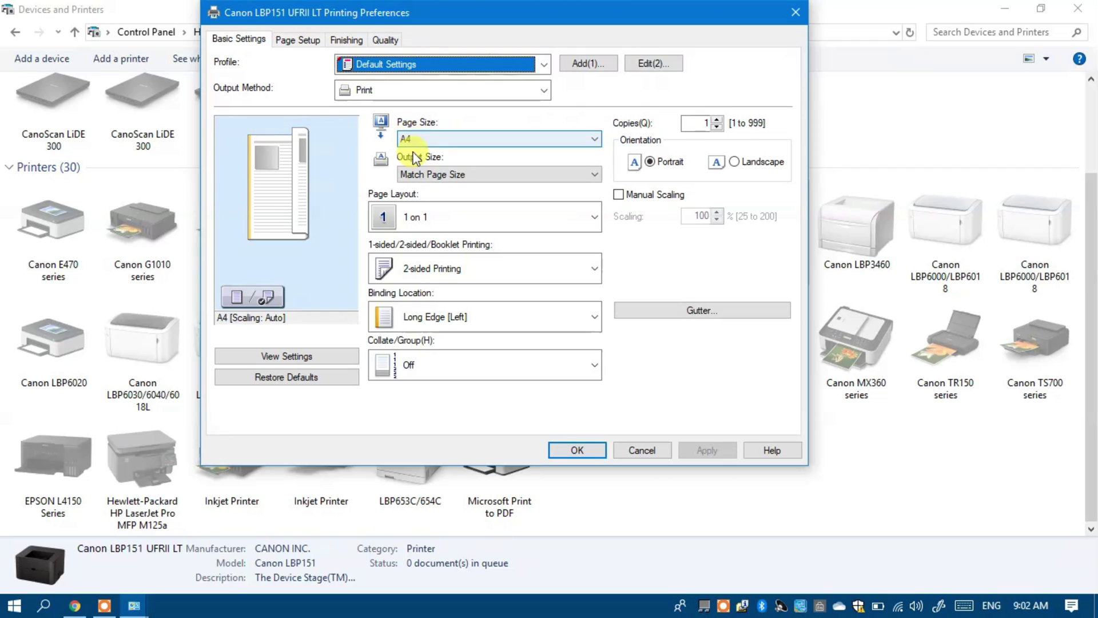
Set the output size to A4 and choose 1-sided Printing in the basic settings
{"action": "left_click", "coordinate": [424, 174]}
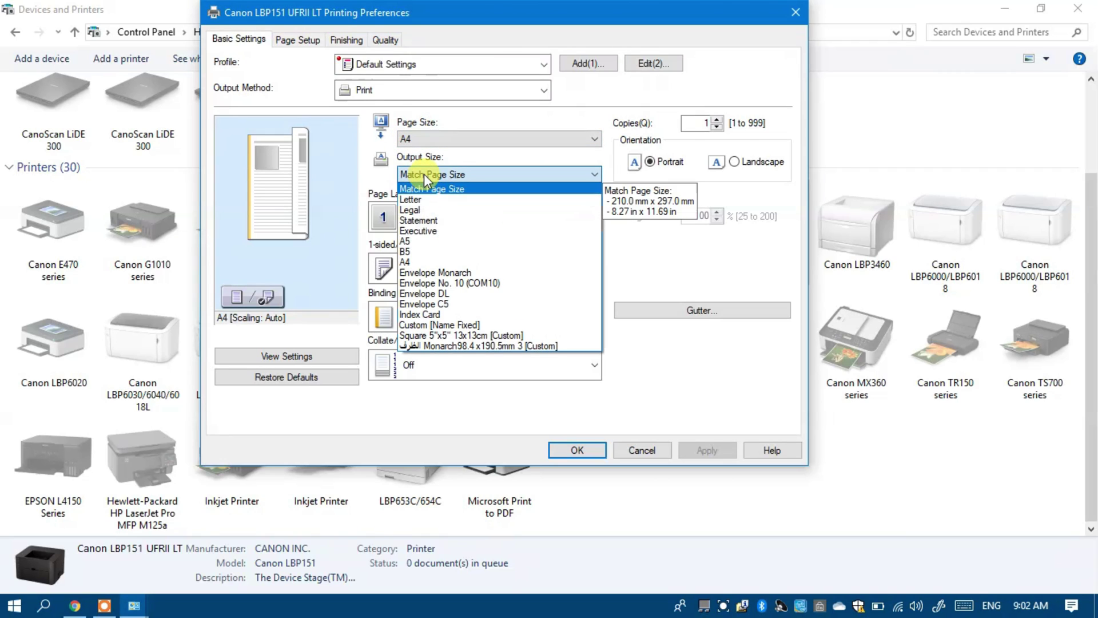
{"action": "left_click", "coordinate": [406, 262]}
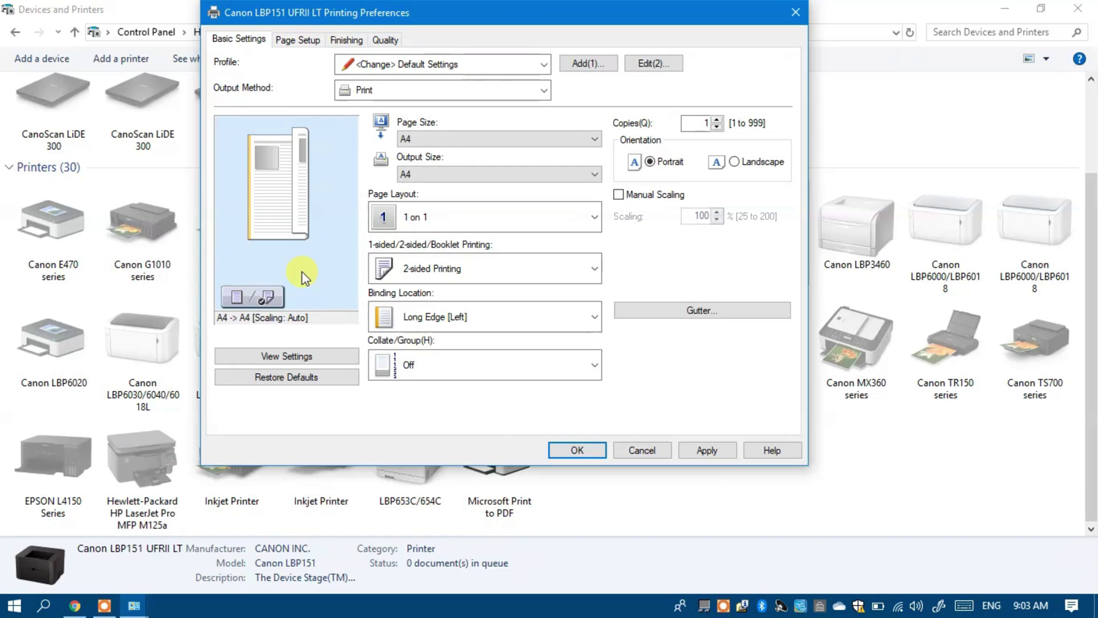
{"action": "left_click", "coordinate": [437, 270]}
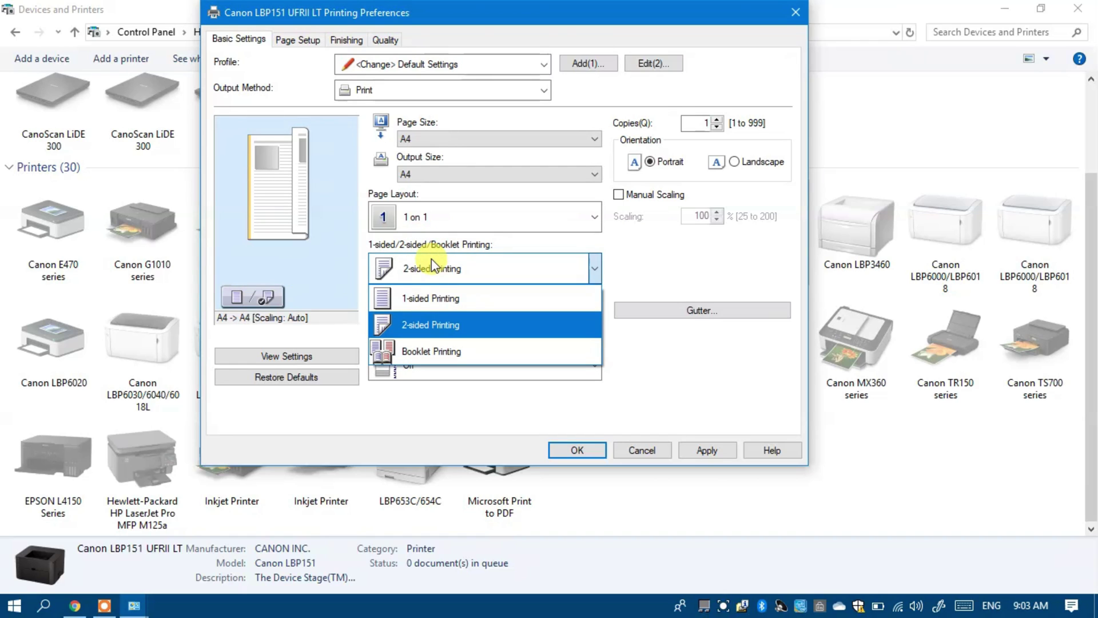
{"action": "left_click", "coordinate": [392, 308]}
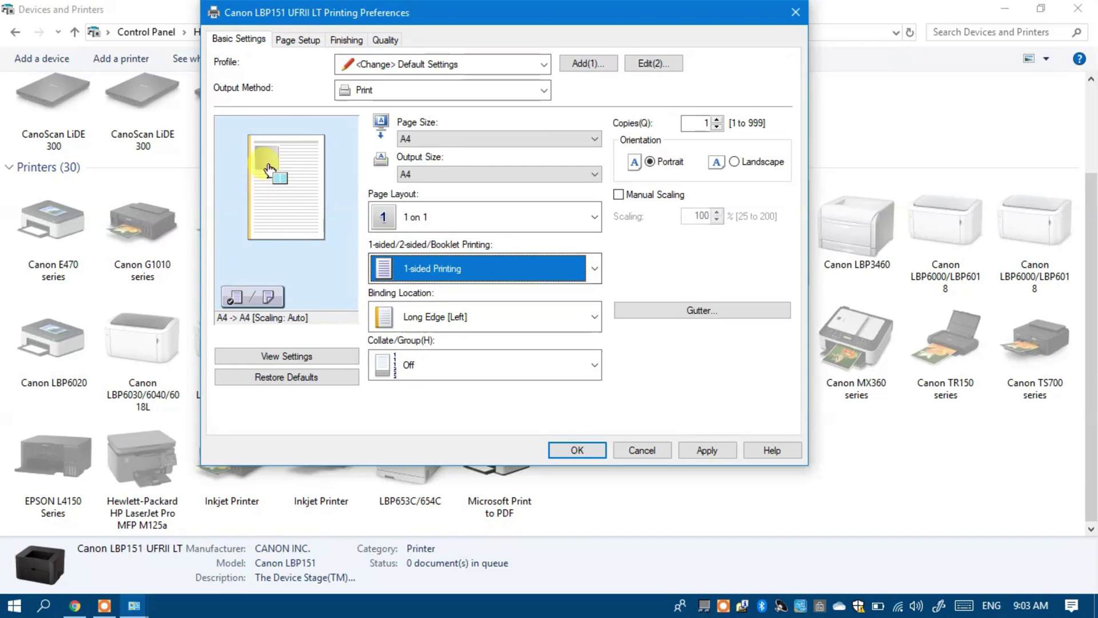
Try 2-sided Printing, return to 1-sided Printing and apply the printing preferences
{"action": "left_click", "coordinate": [396, 270]}
{"action": "left_click", "coordinate": [400, 323]}
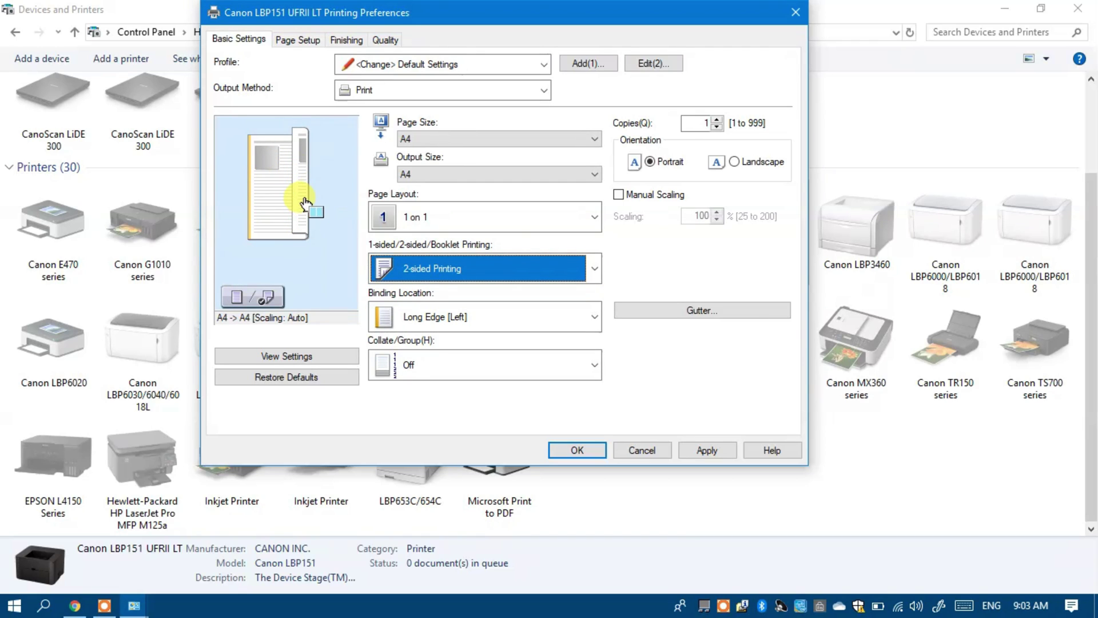
{"action": "left_click", "coordinate": [389, 266]}
{"action": "left_click", "coordinate": [412, 294]}
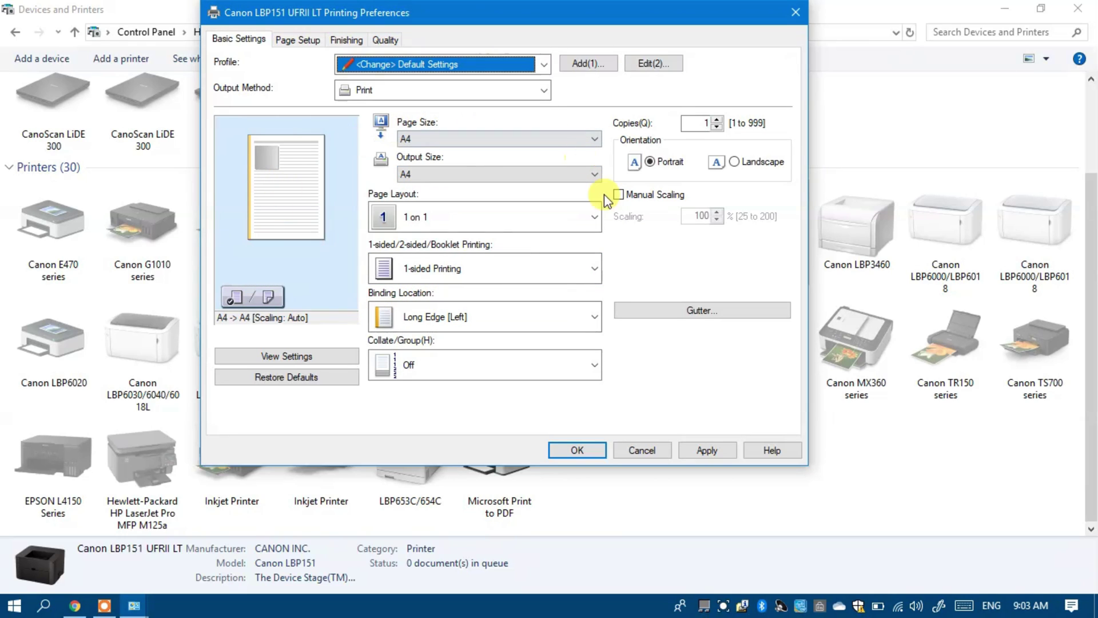
{"action": "left_click", "coordinate": [707, 449]}
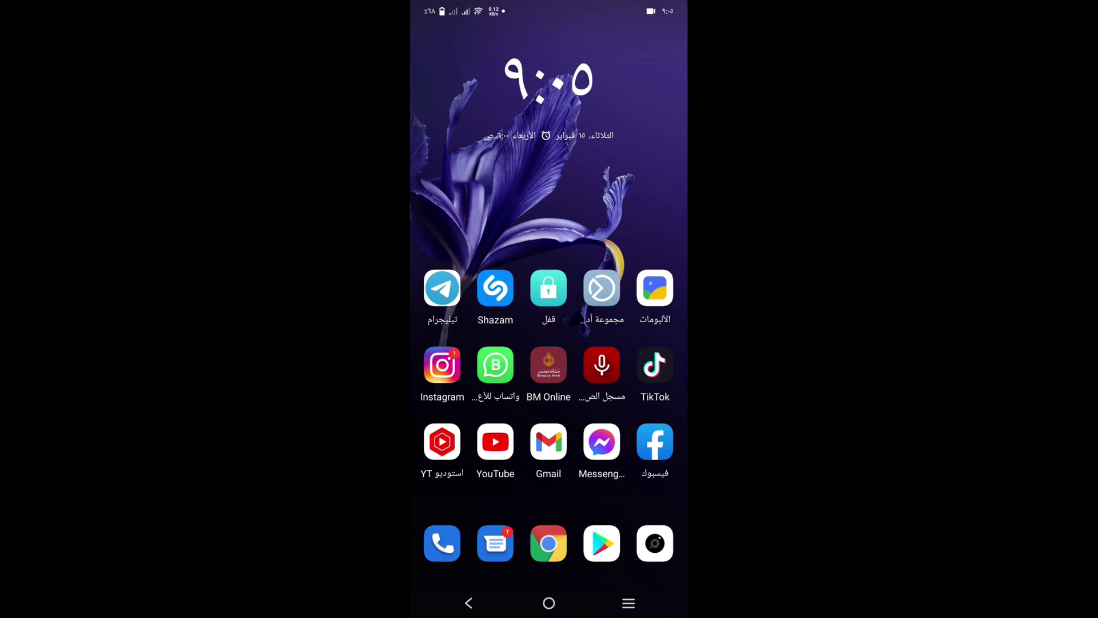
Switch to Google Play on the phone and search for "canon"
{"action": "left_click", "coordinate": [602, 543]}
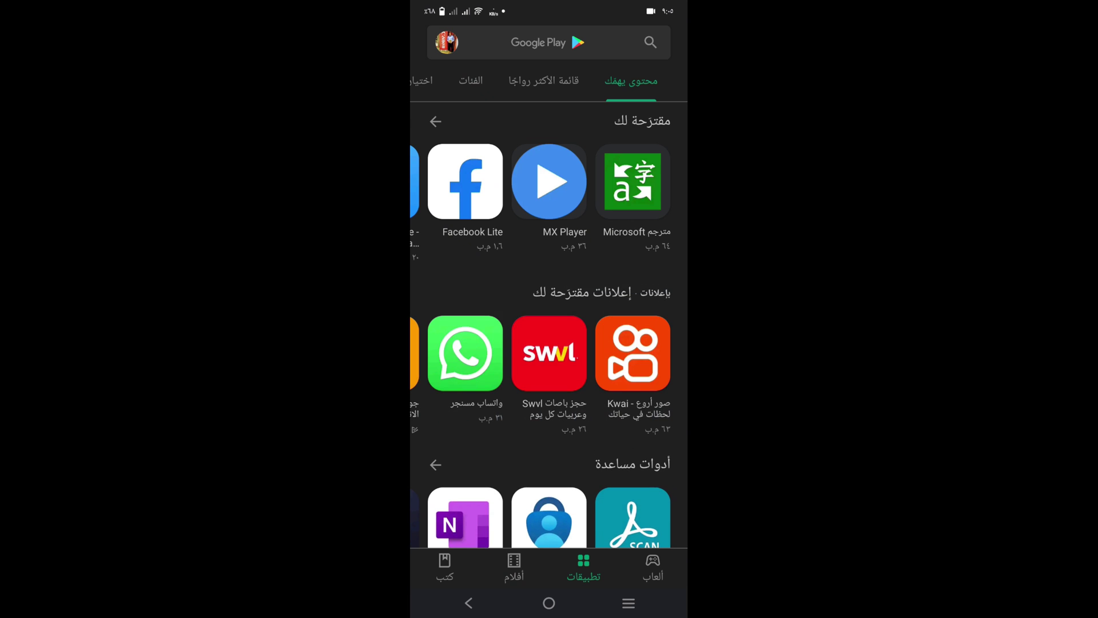
{"action": "left_click", "coordinate": [549, 42]}
{"action": "type", "text": "canon"}
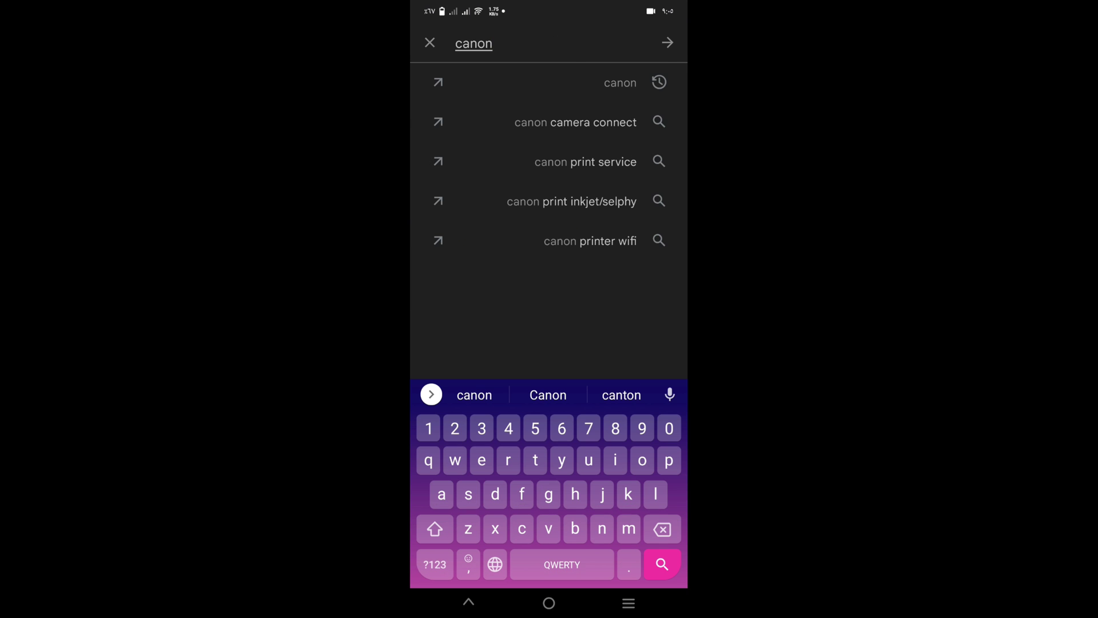
{"action": "key", "text": "Return"}
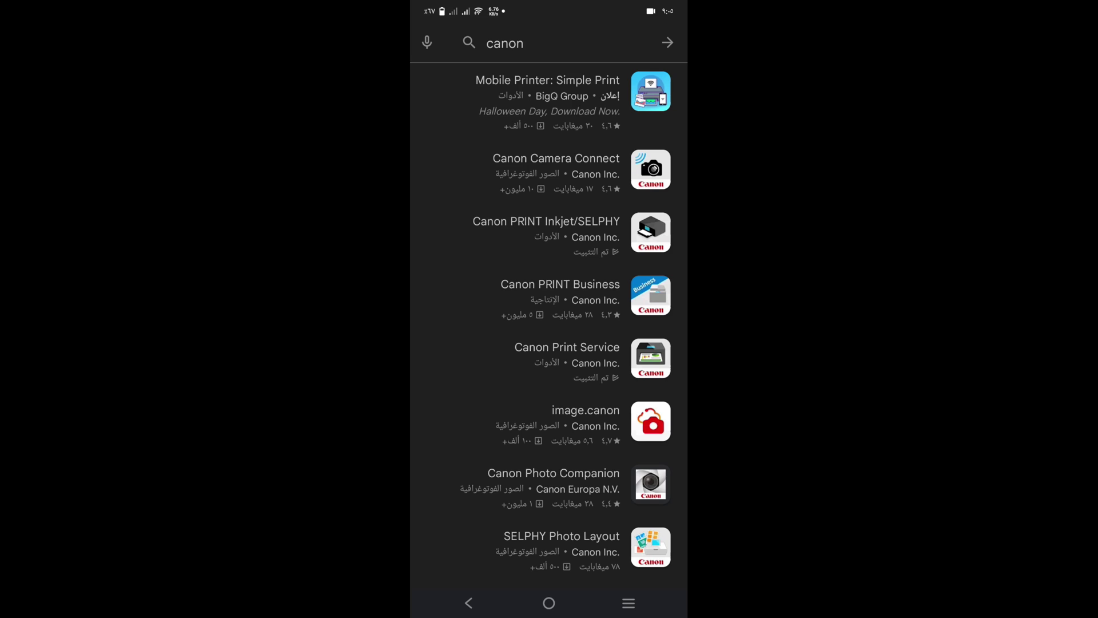
Install the Canon PRINT Business app from the search results and open it
{"action": "left_click", "coordinate": [536, 307]}
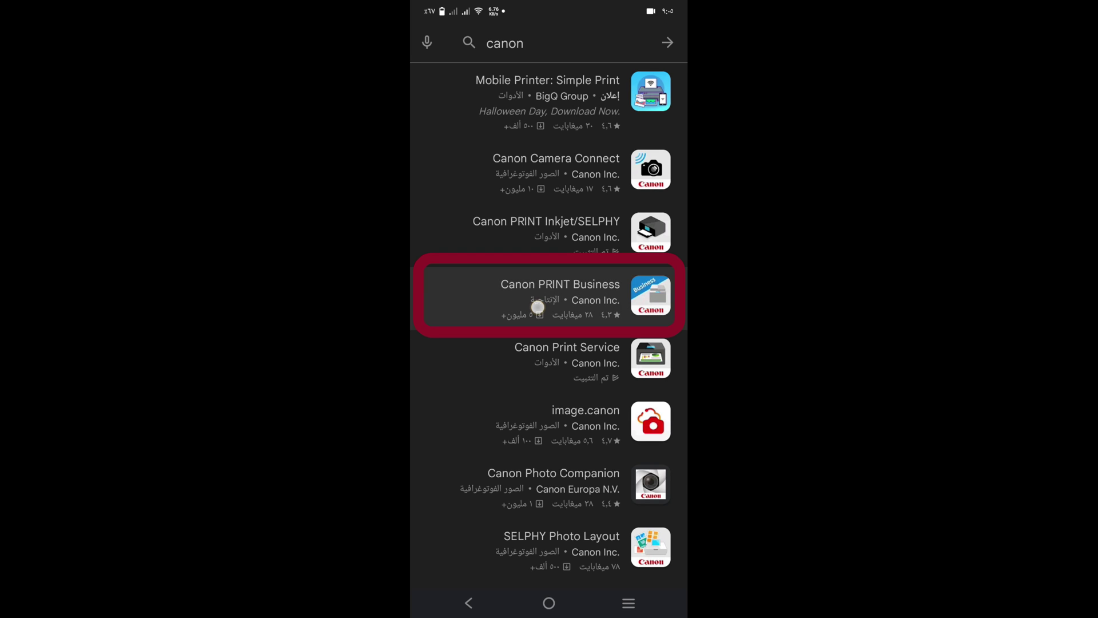
{"action": "left_click", "coordinate": [549, 559]}
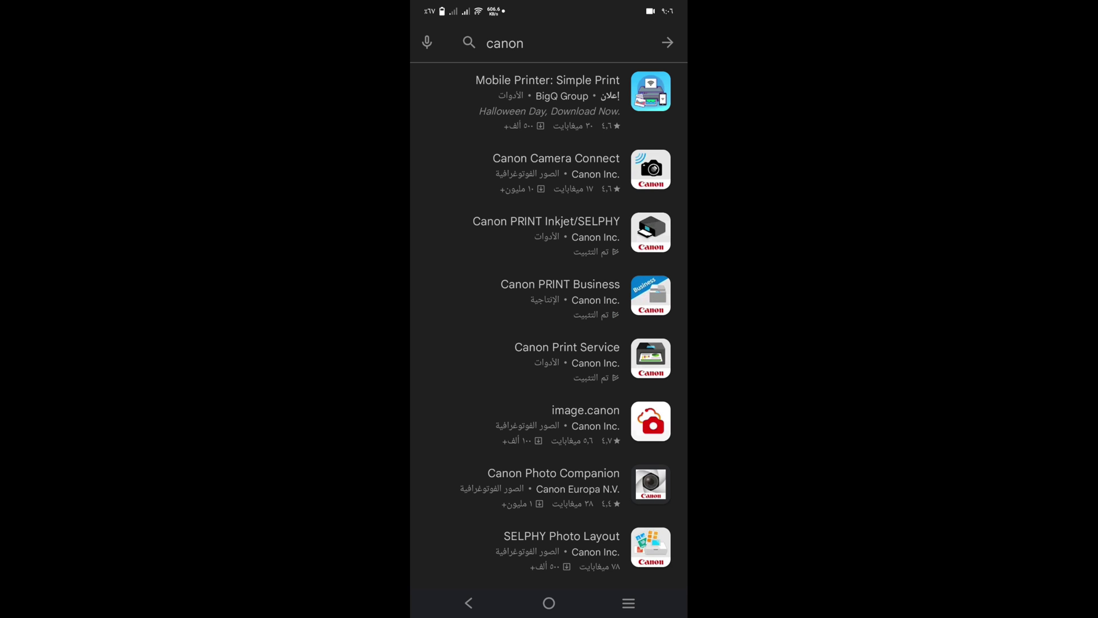
{"action": "scroll", "coordinate": [549, 326], "scroll_direction": "down", "scroll_amount": 1}
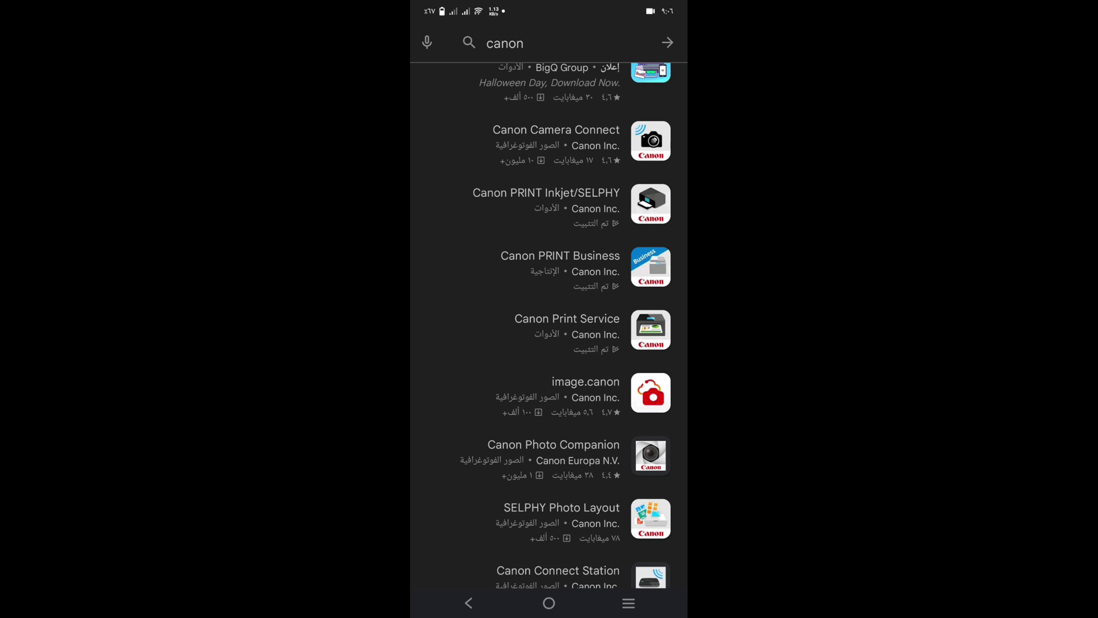
{"action": "left_click", "coordinate": [541, 265]}
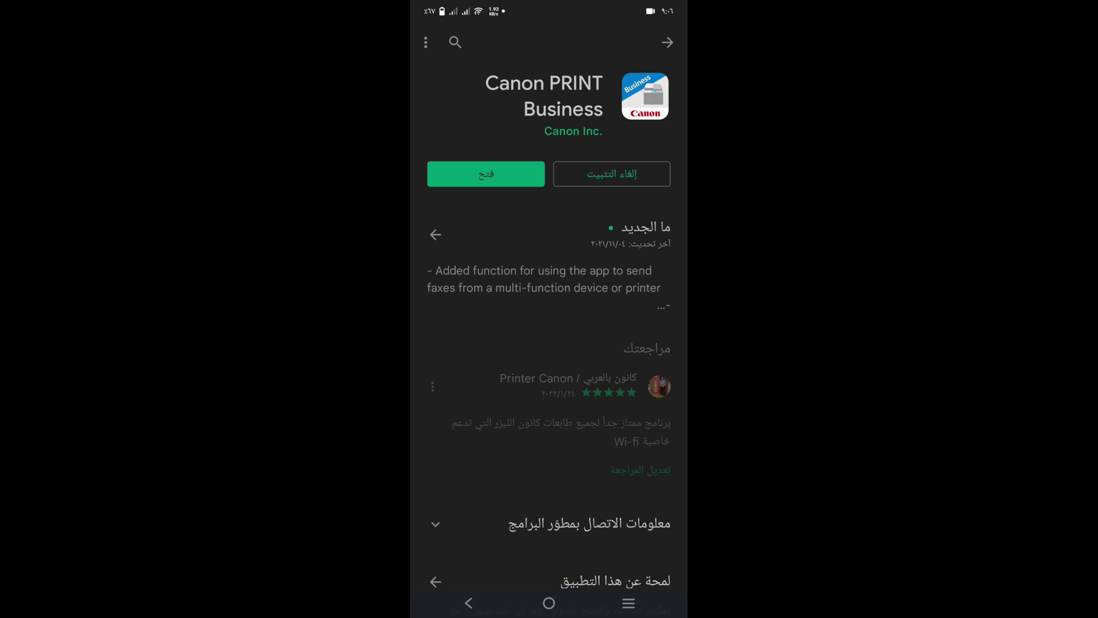
{"action": "left_click", "coordinate": [486, 173]}
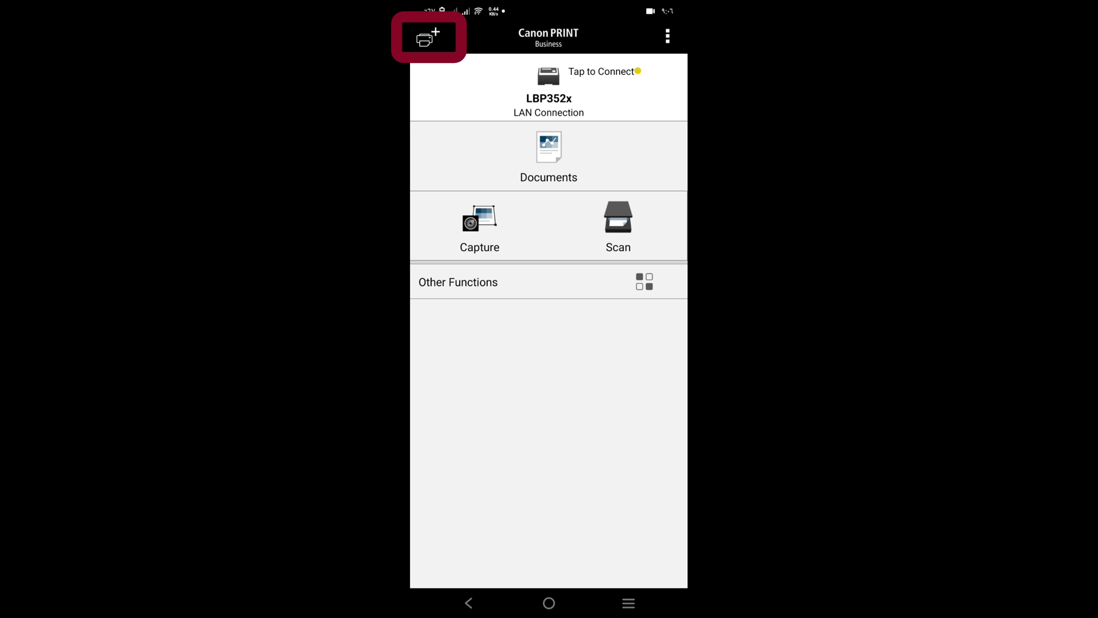
Start adding a printer in Canon PRINT Business with an automatic search over Wi-Fi
{"action": "left_click", "coordinate": [425, 38]}
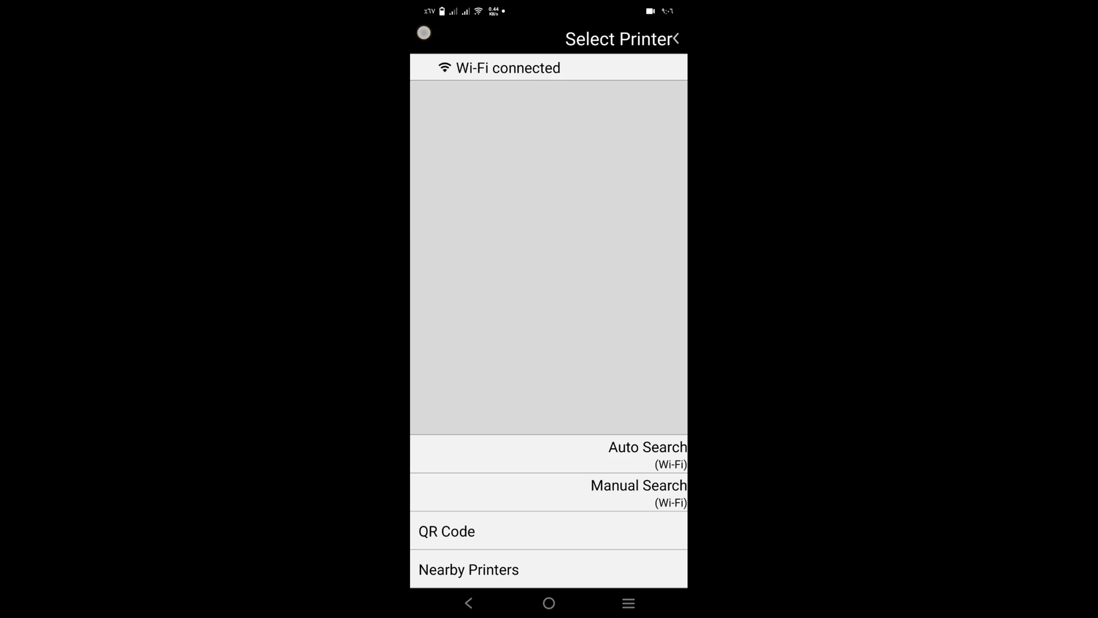
{"action": "left_click", "coordinate": [458, 457]}
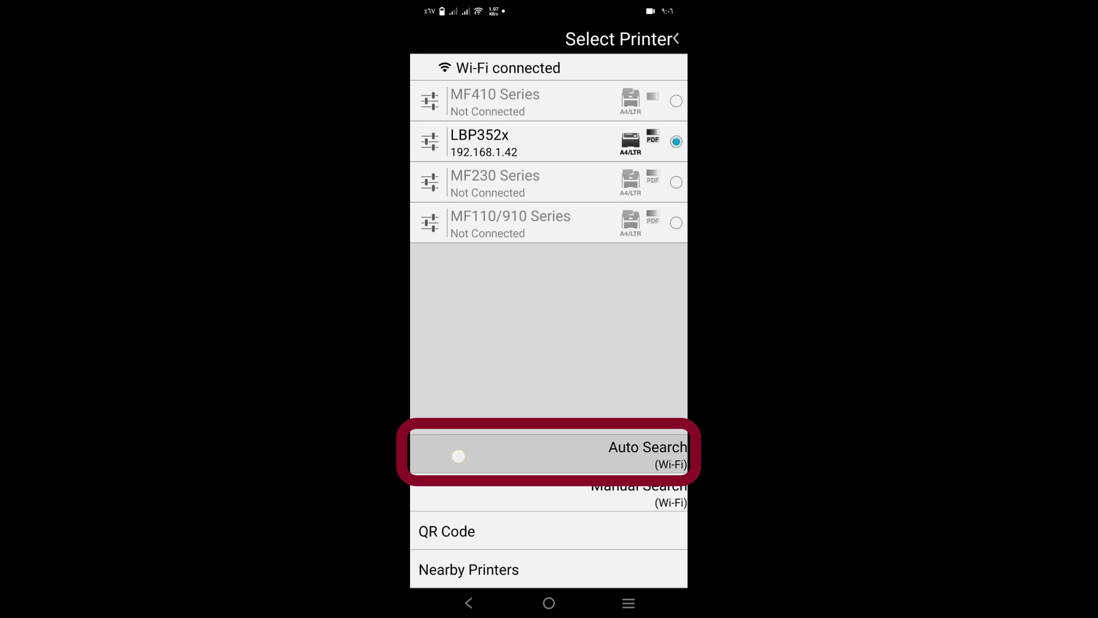